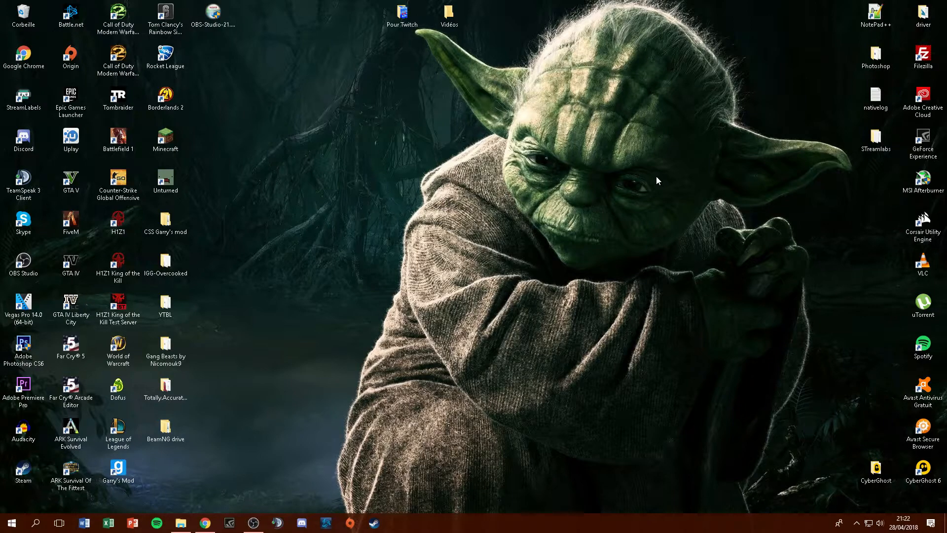
Move the OBS Studio installer to an empty area of the desktop, and bring up the OBS window briefly before minimizing it
drag(344, 185, 346, 186)
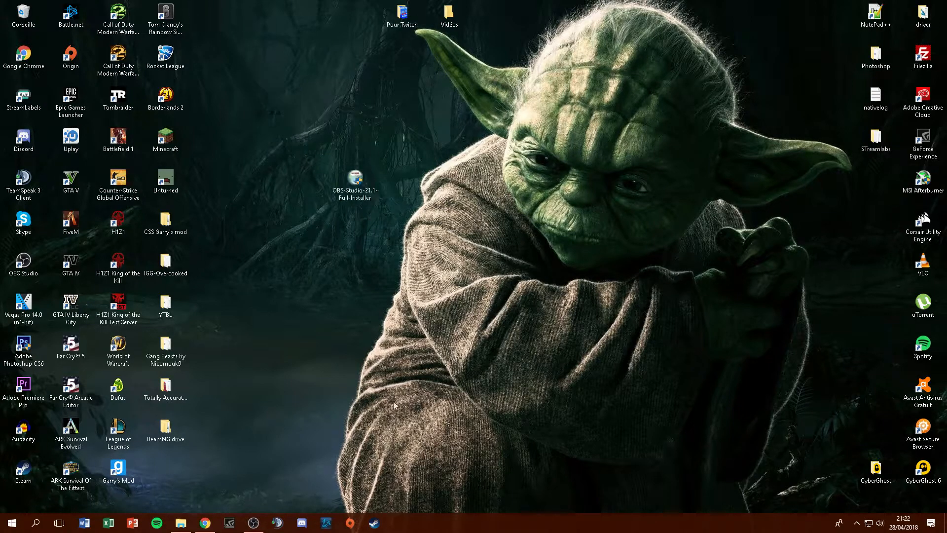
mouse_move(255, 523)
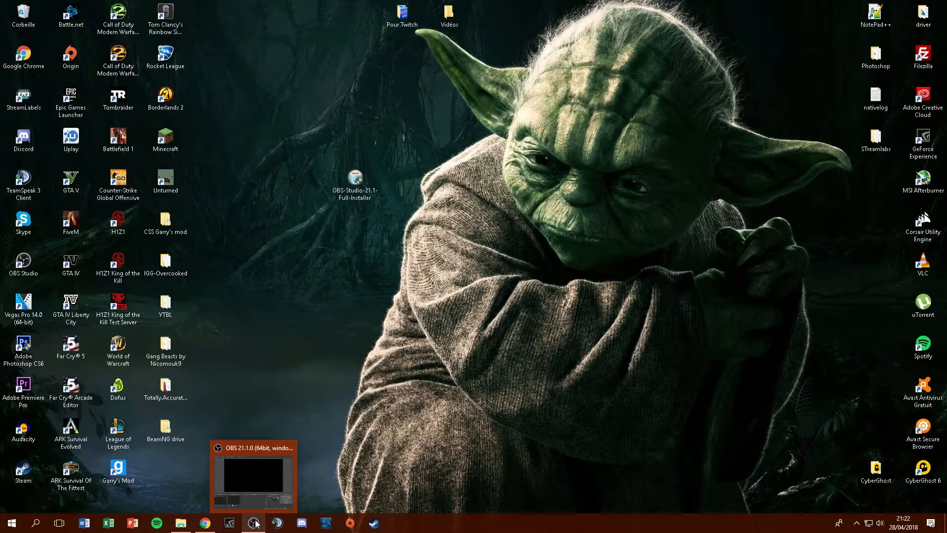
click(255, 524)
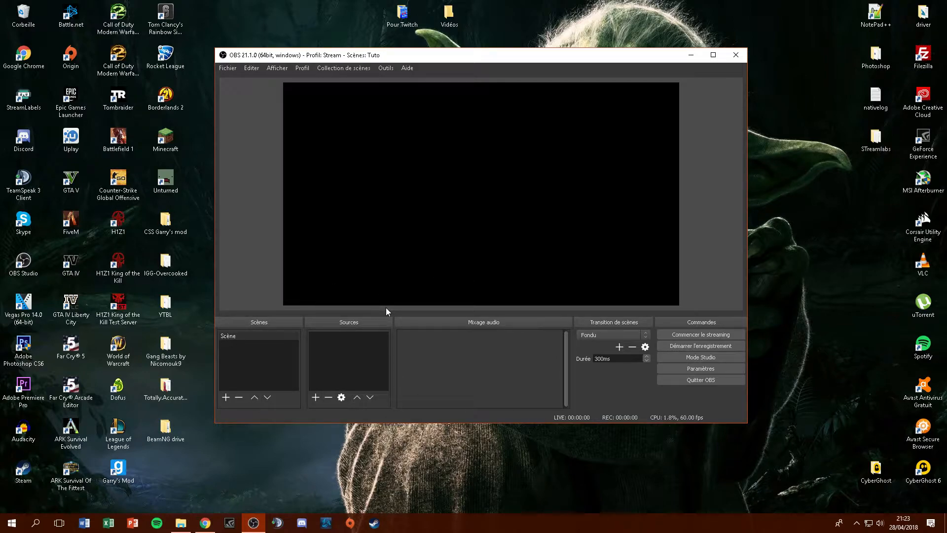
click(690, 54)
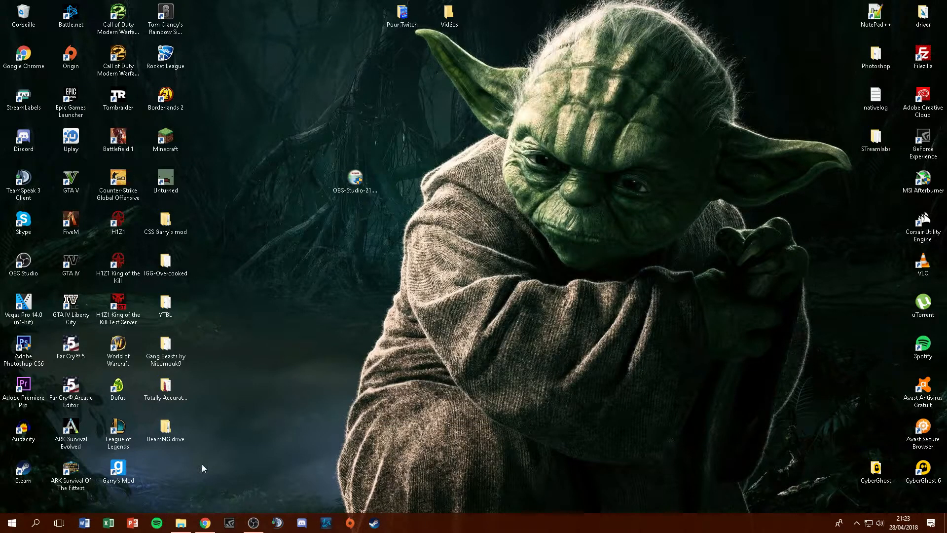
Switch to Chrome and view the Clubic WinRAR download page and the OBS Studio website, ending on the OBS page
click(205, 521)
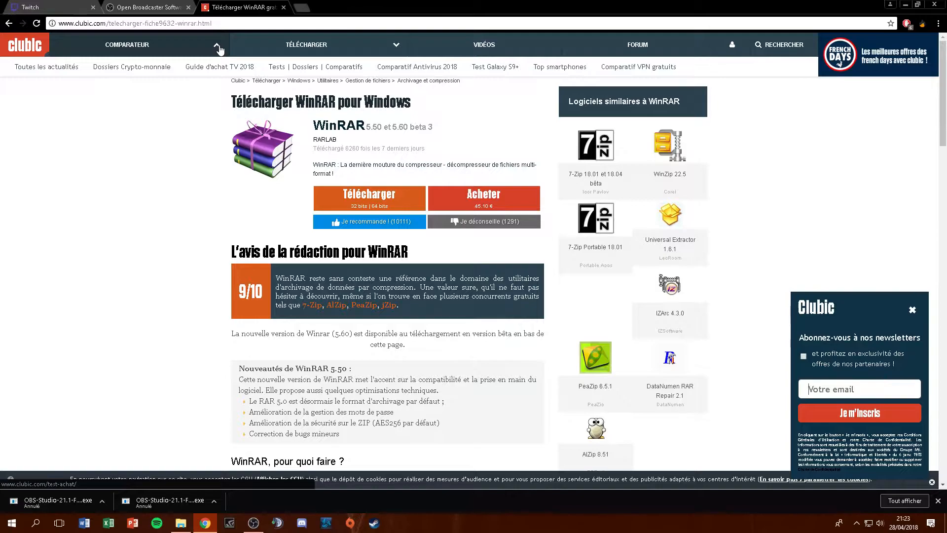
click(154, 6)
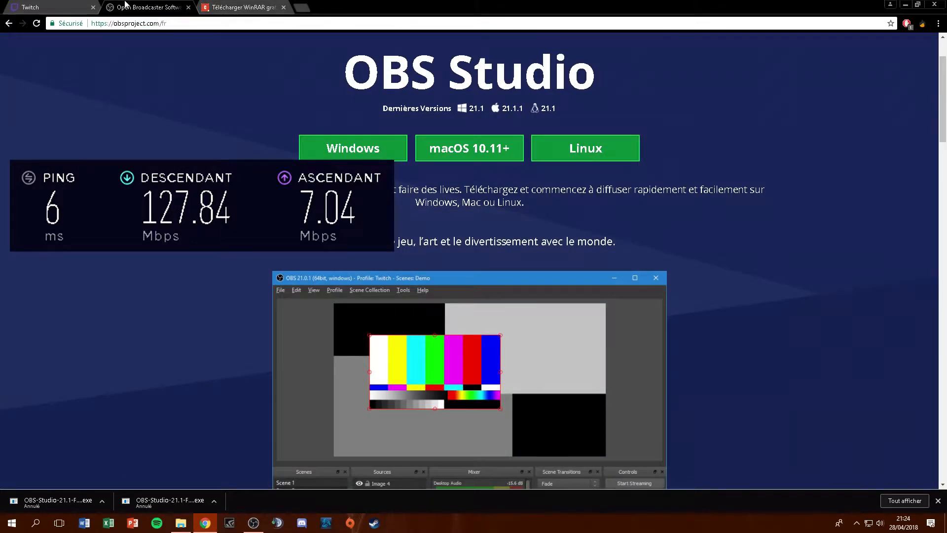
click(228, 10)
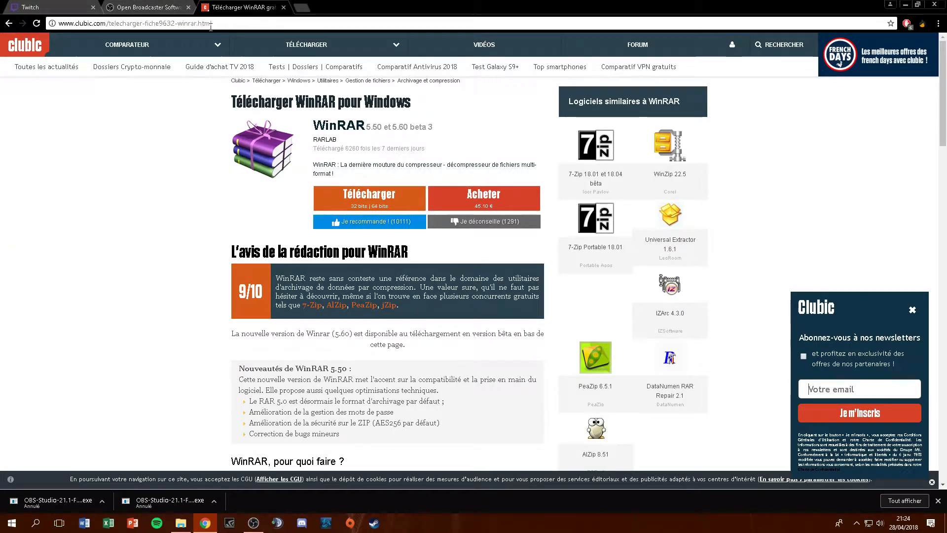
click(150, 7)
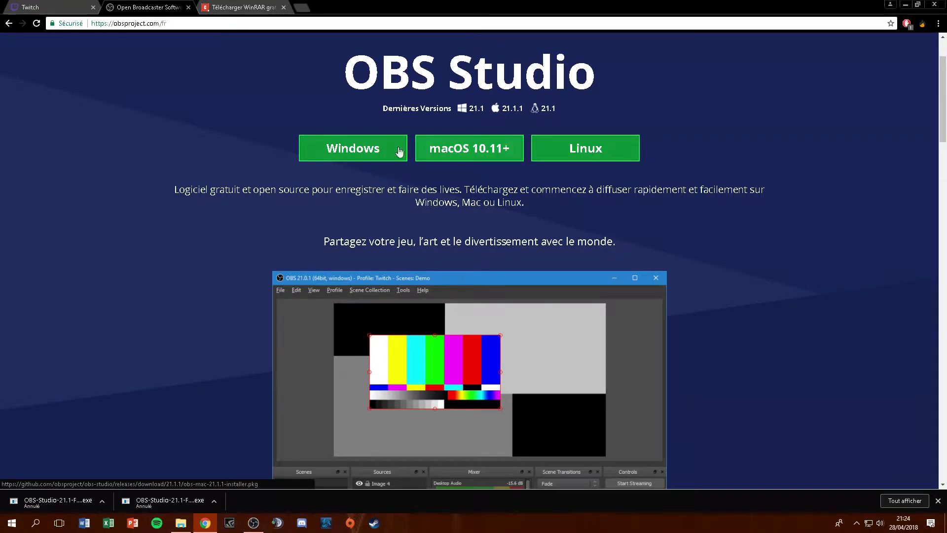
Start downloading the Windows version of OBS Studio from obsproject.com, and cancel the download
click(341, 154)
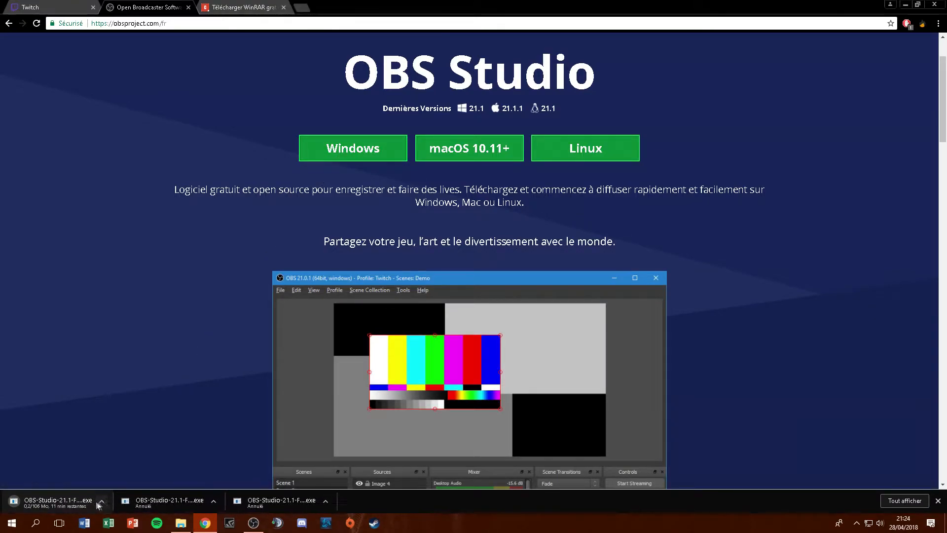
click(102, 501)
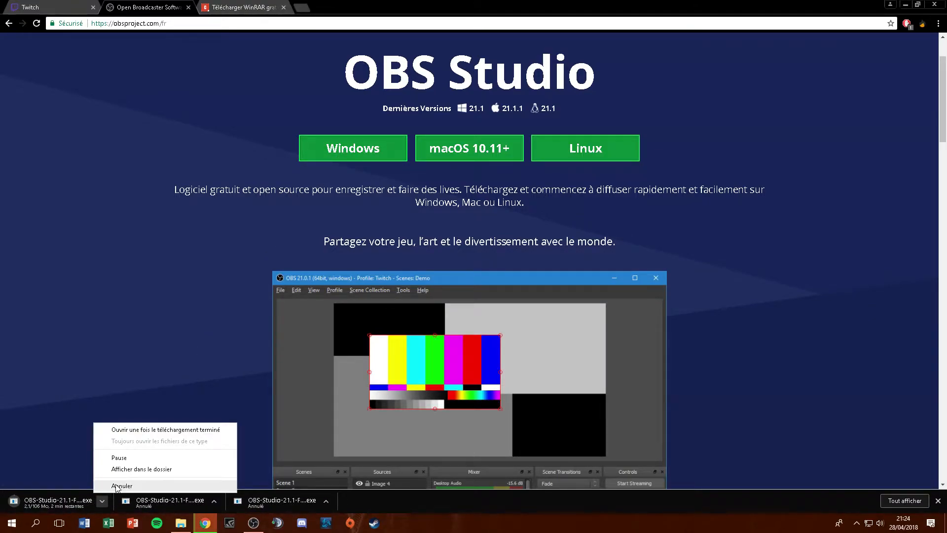
click(117, 486)
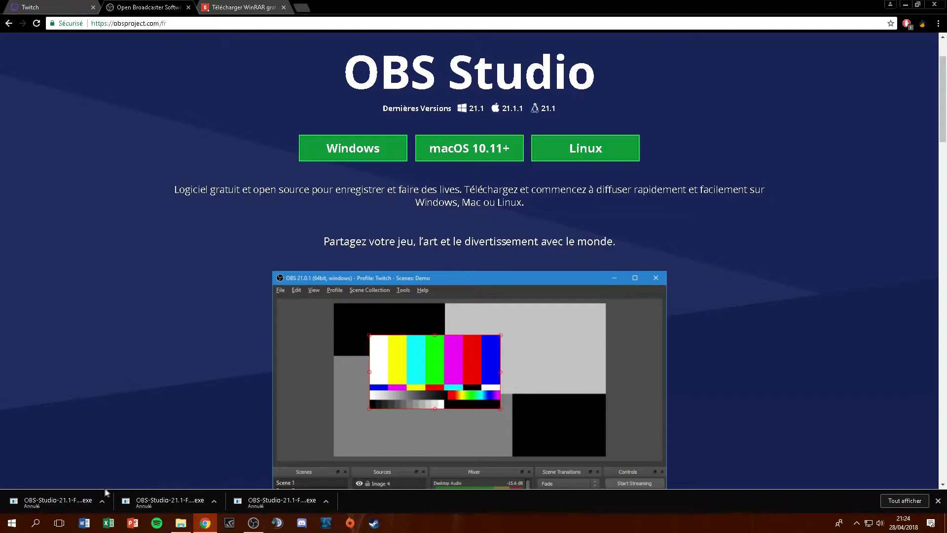
Minimize Chrome, move the OBS Studio installer around the desktop, and put it back in line with the other icons
click(907, 6)
drag(356, 179, 605, 342)
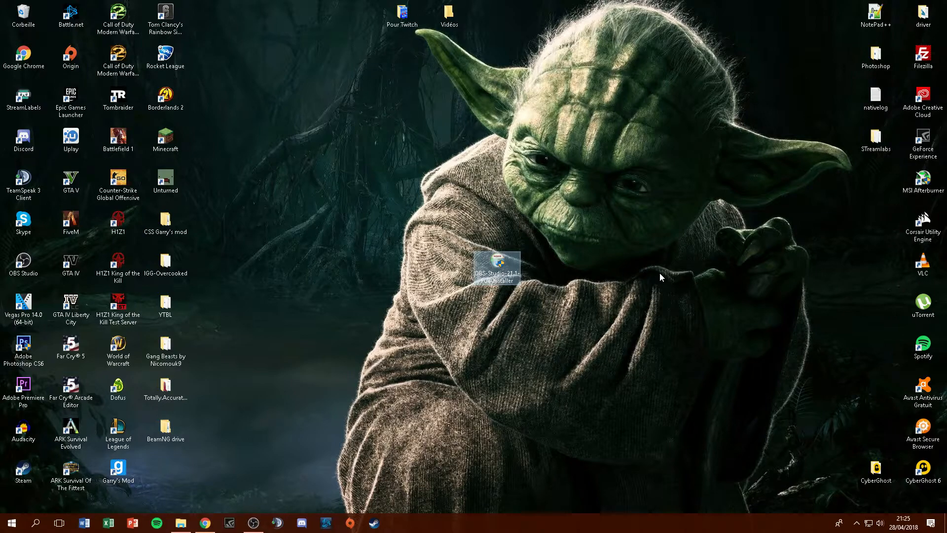
right_click(24, 15)
click(55, 34)
click(512, 299)
drag(505, 270, 230, 23)
click(278, 70)
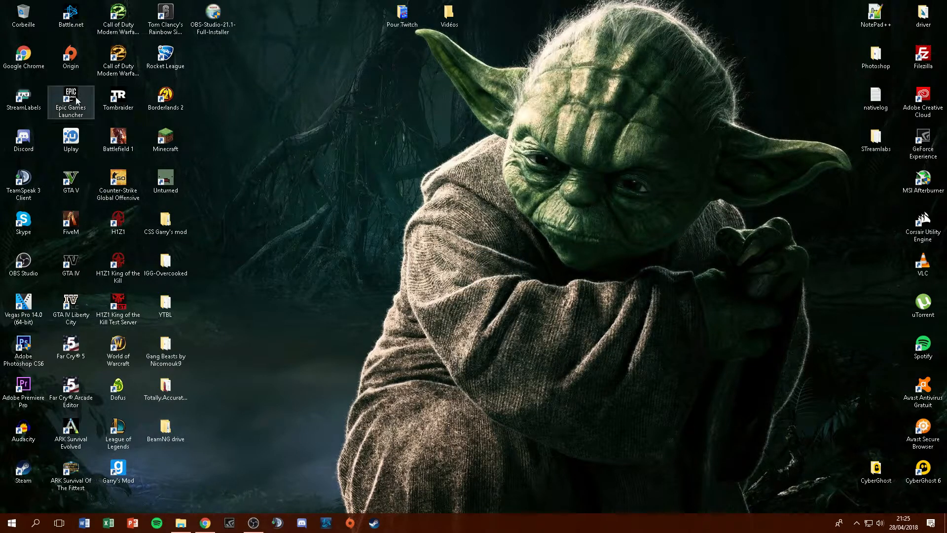
Move the OBS Studio shortcut to the middle of the desktop, and undo the move
drag(23, 261, 402, 262)
drag(328, 218, 447, 285)
key(ctrl+z)
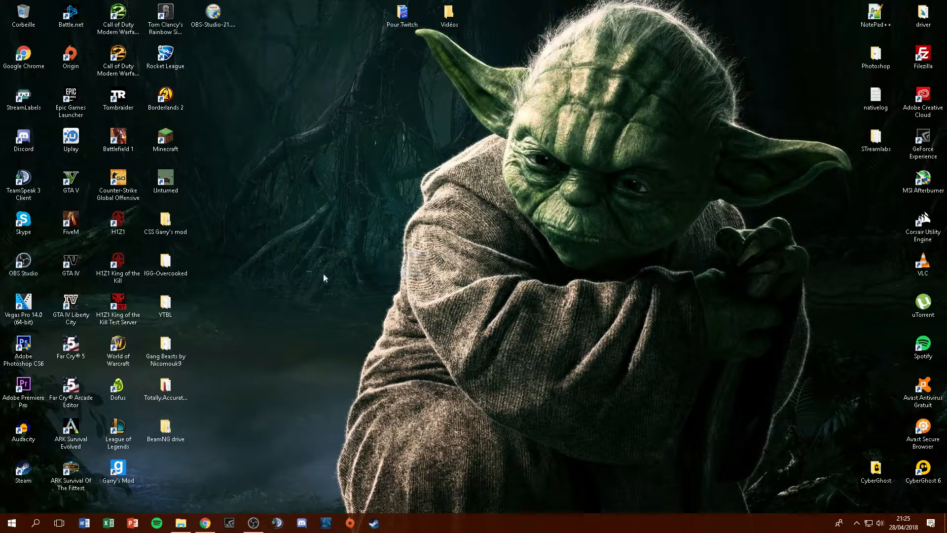
Switch to OBS Studio and reposition its window slightly lower on the desktop
click(253, 523)
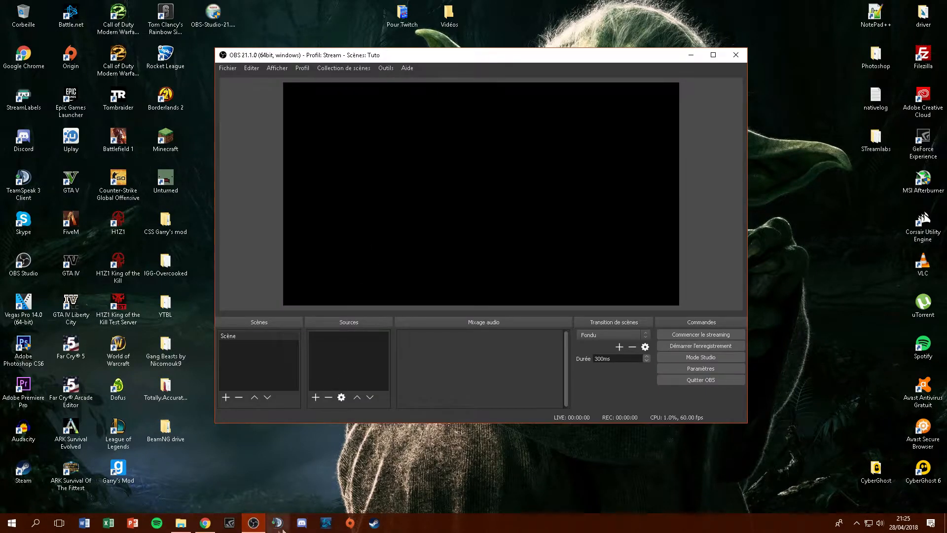
drag(434, 58, 448, 89)
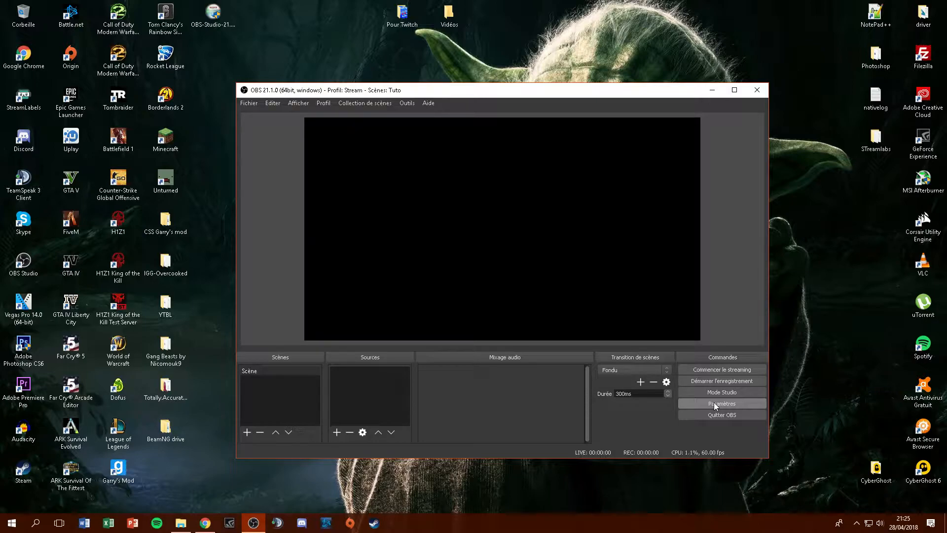
Switch to Chrome, review the signed-in account's Twitch channel page down to its info panels, and return to OBS Studio
click(212, 522)
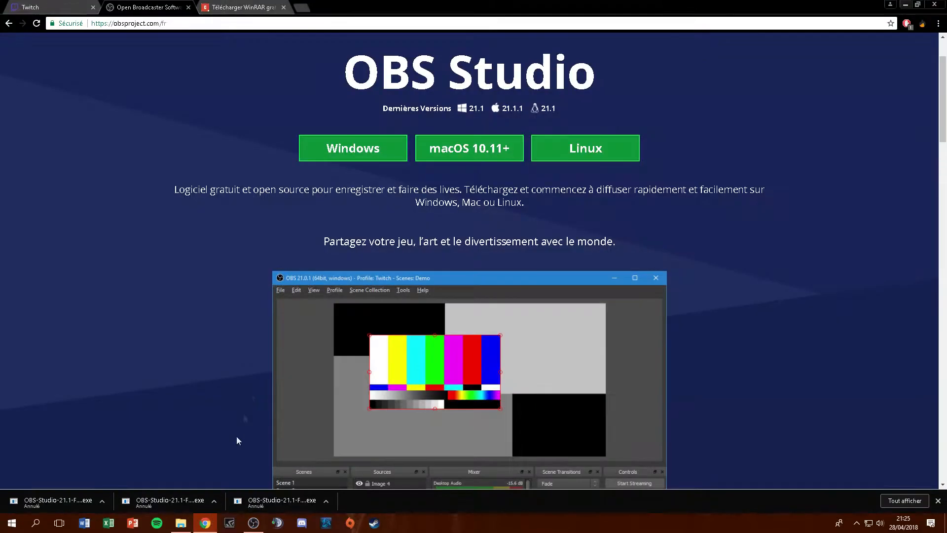
click(37, 6)
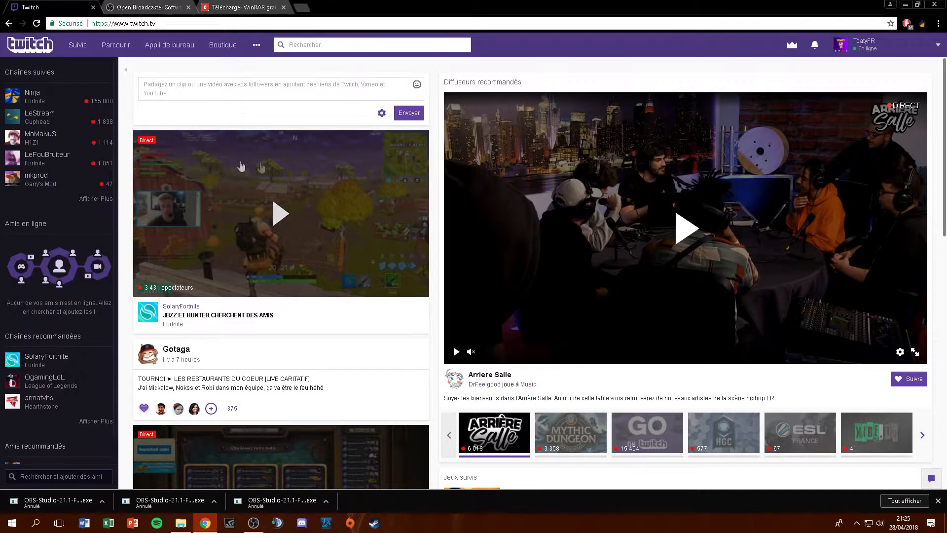
click(893, 48)
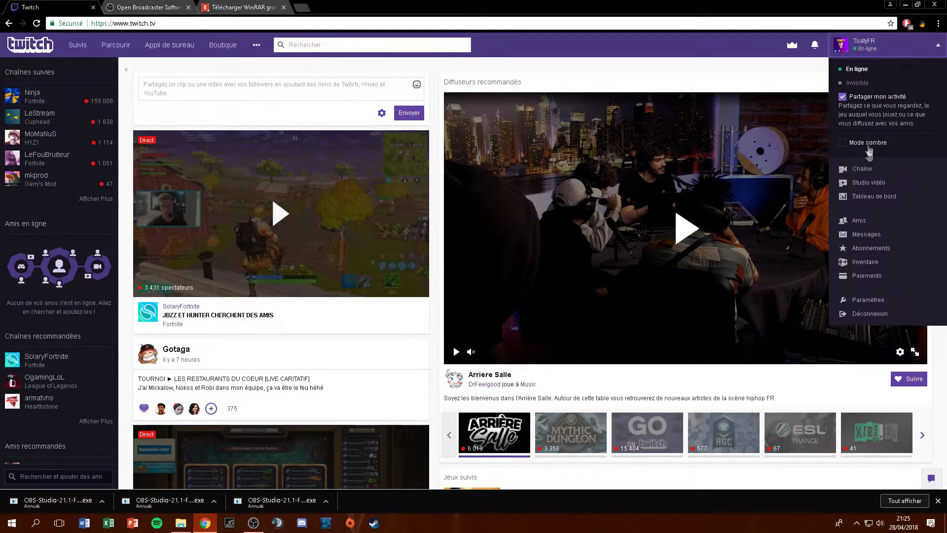
click(860, 172)
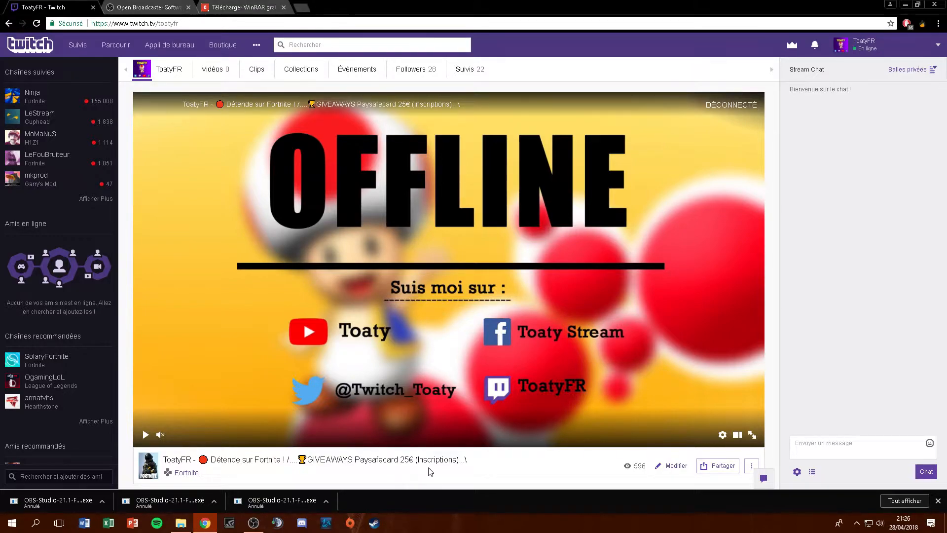
scroll(444, 473, down, 5)
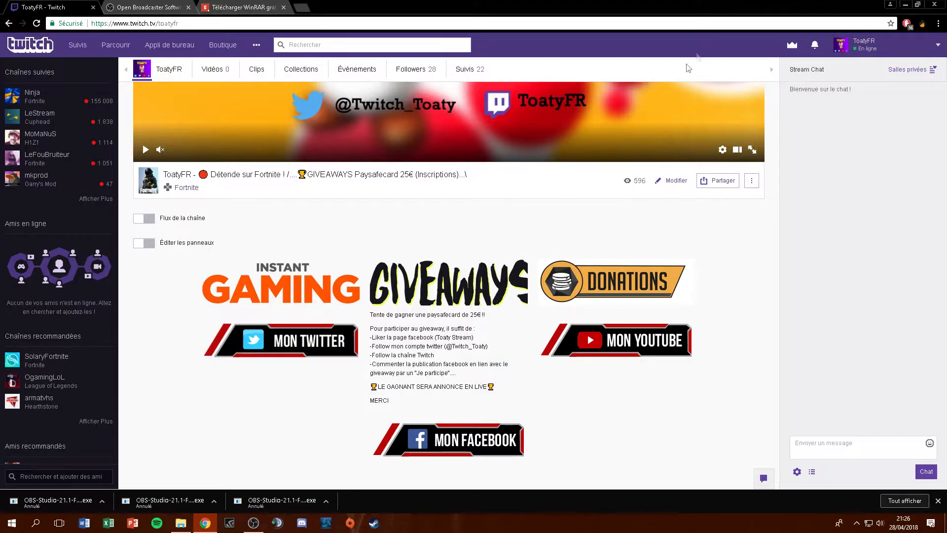
scroll(577, 226, up, 5)
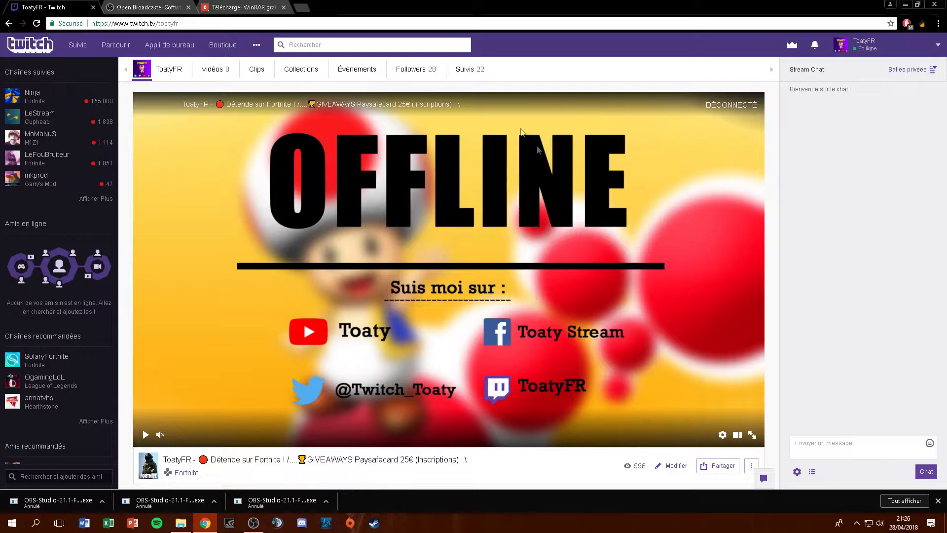
click(143, 7)
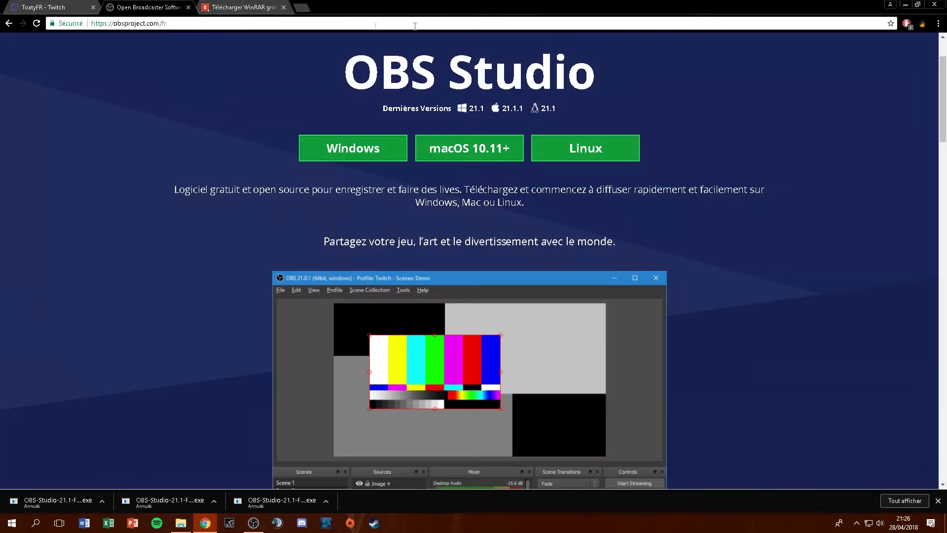
click(910, 4)
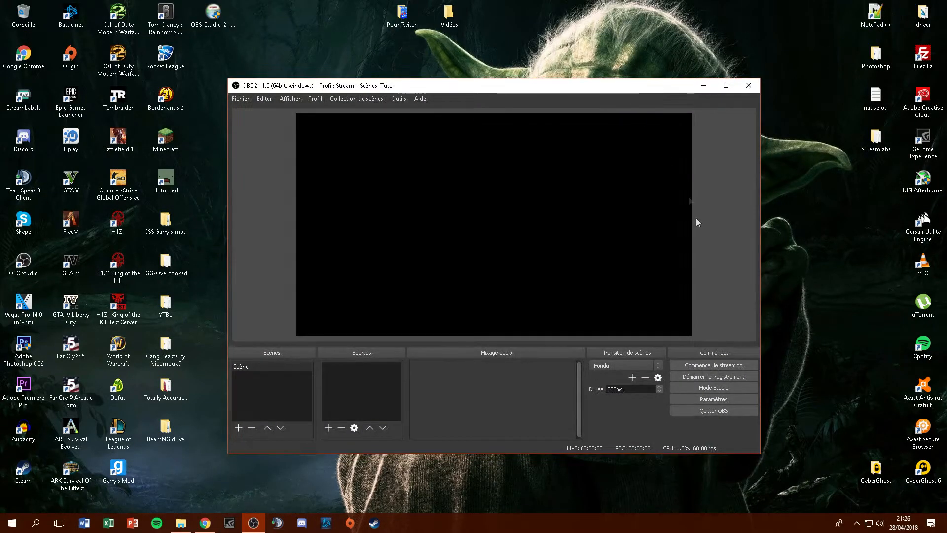
Open the OBS general settings and examine the available interface languages, keeping Français
click(699, 399)
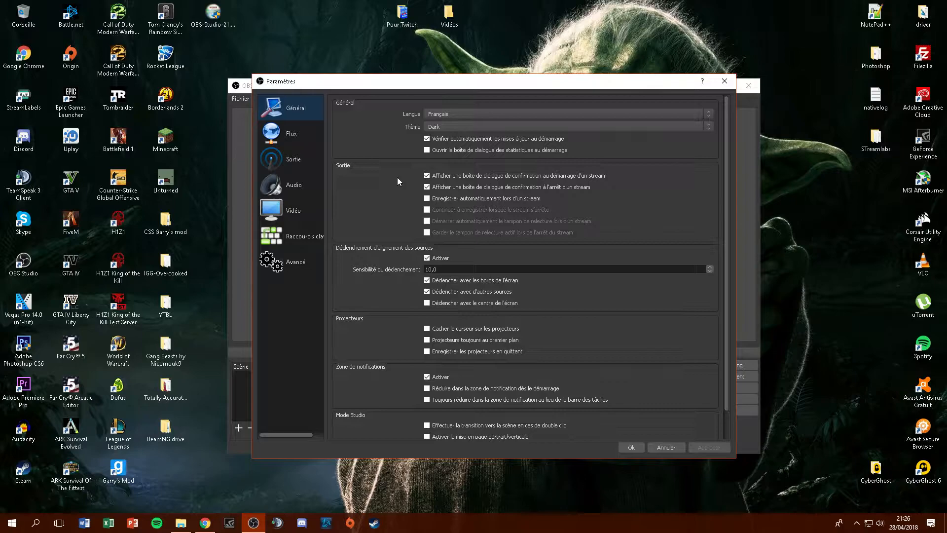
click(447, 117)
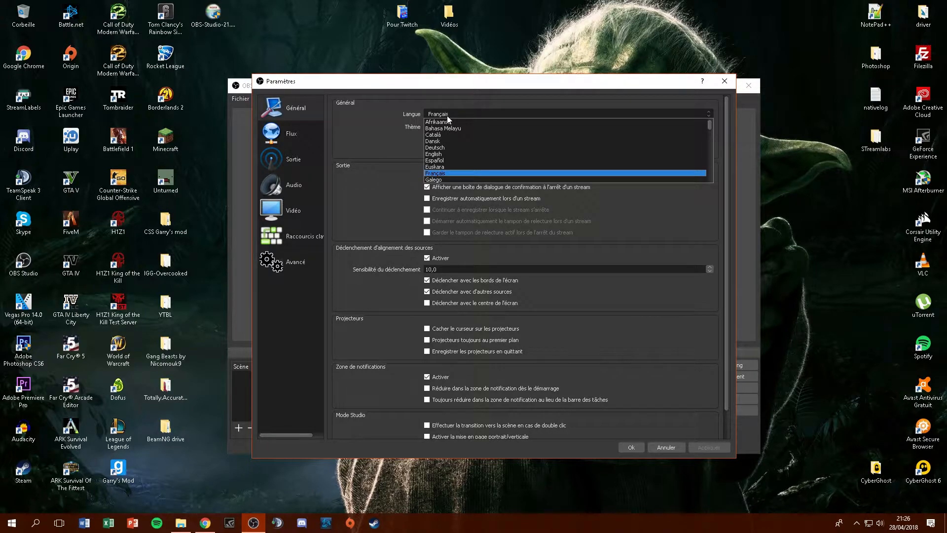
click(443, 115)
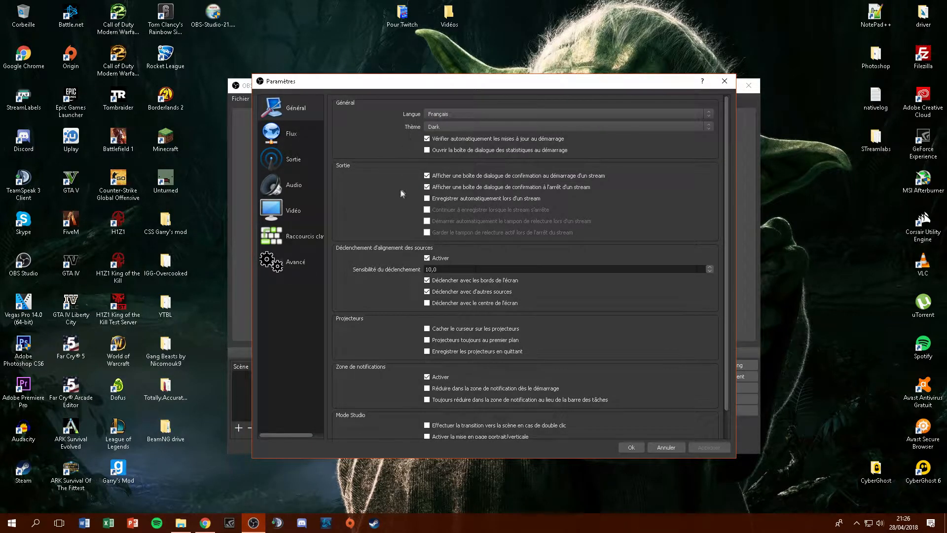
Try the Acri, Default and Rachni interface themes, return to Dark, and close the settings without saving
click(445, 128)
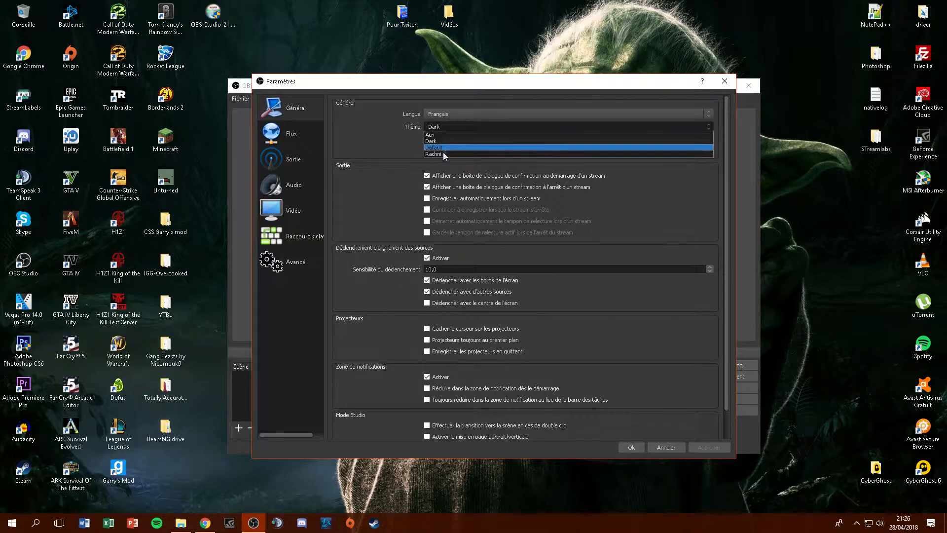
click(439, 135)
click(453, 141)
click(448, 160)
click(445, 129)
click(446, 152)
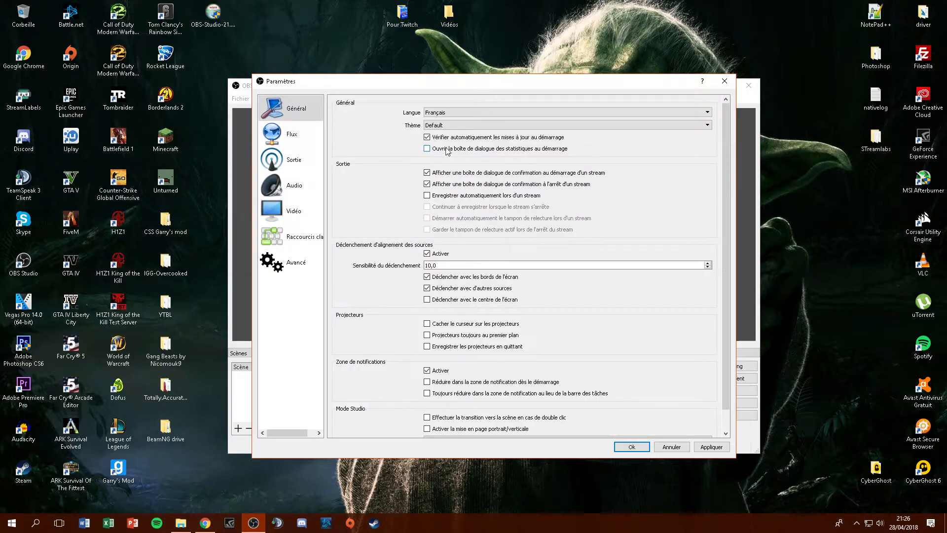
click(444, 127)
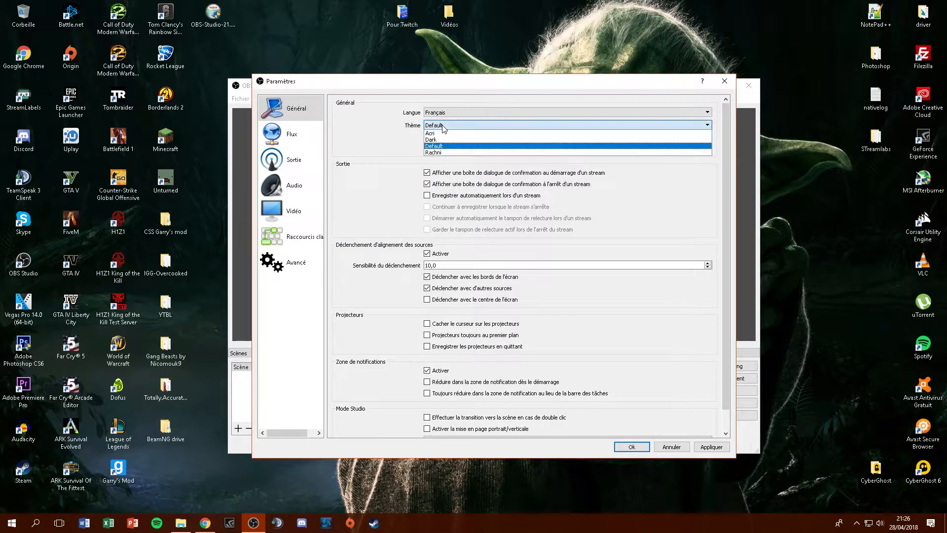
click(448, 152)
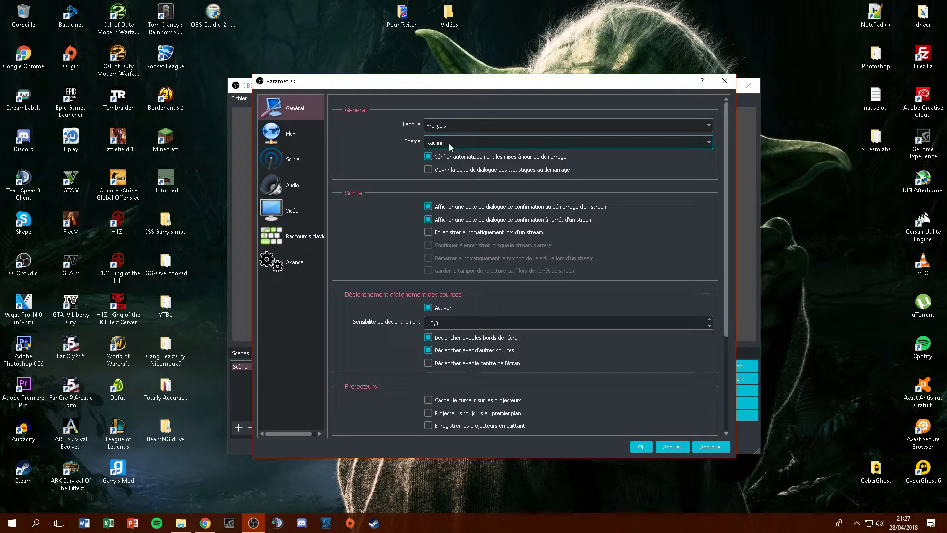
click(453, 143)
click(450, 158)
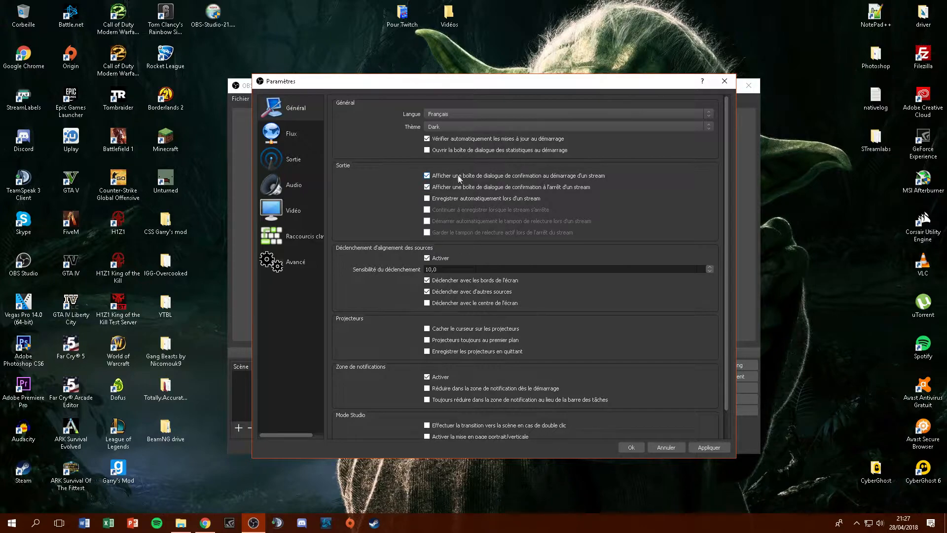
scroll(547, 308, down, 1)
scroll(462, 259, up, 1)
click(666, 446)
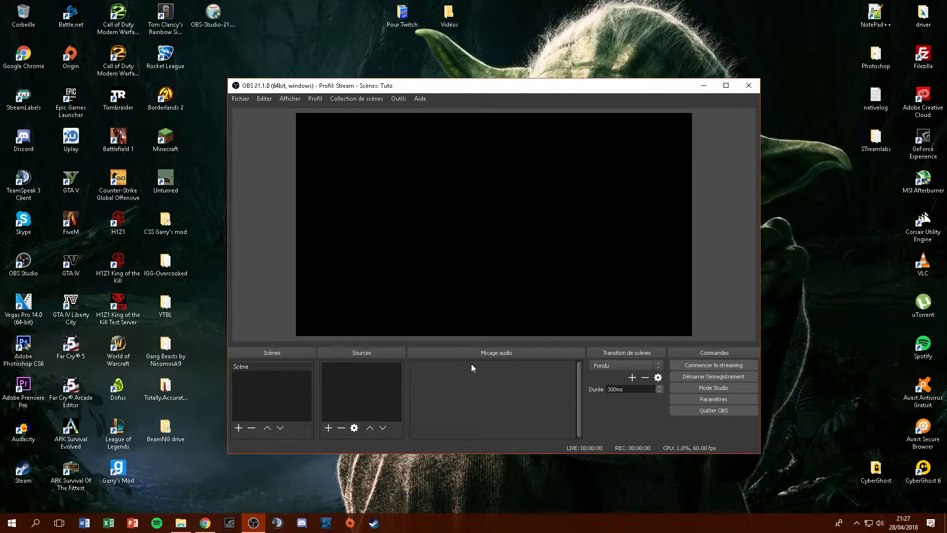
Open the OBS stream settings and choose Services de streaming as the broadcast type, with Twitch as the service
click(702, 399)
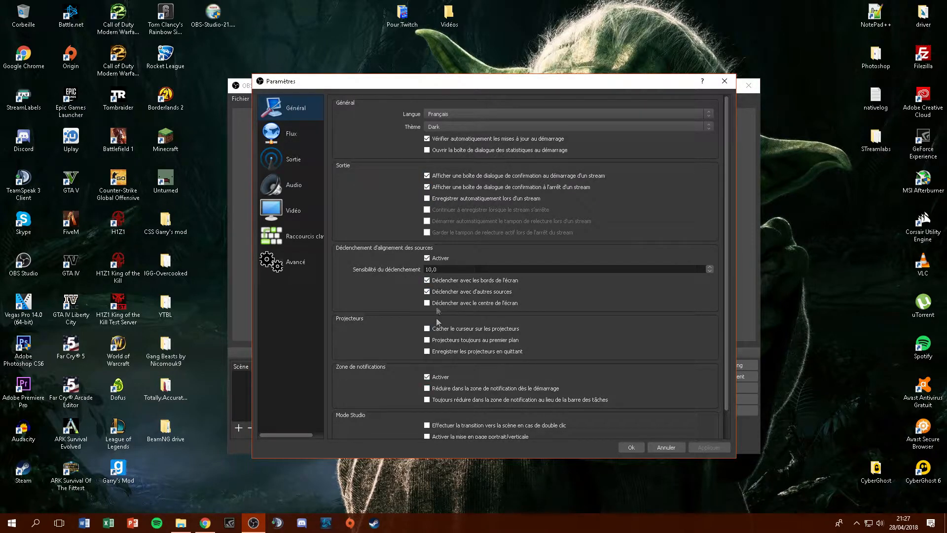
click(290, 134)
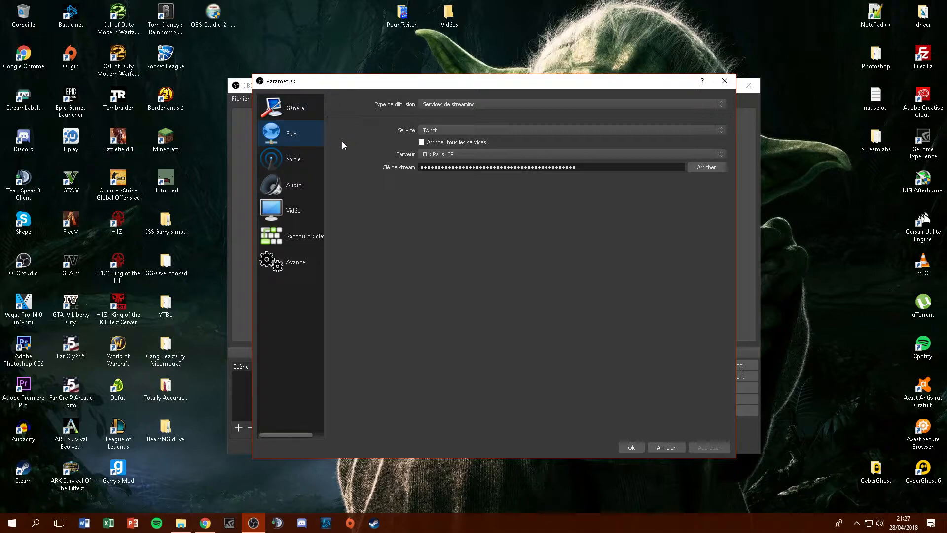
click(439, 104)
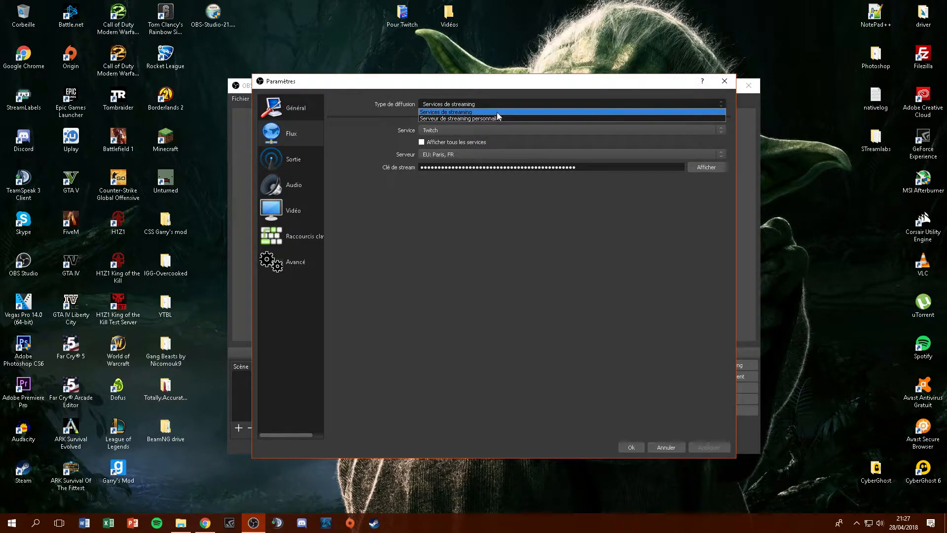
click(481, 112)
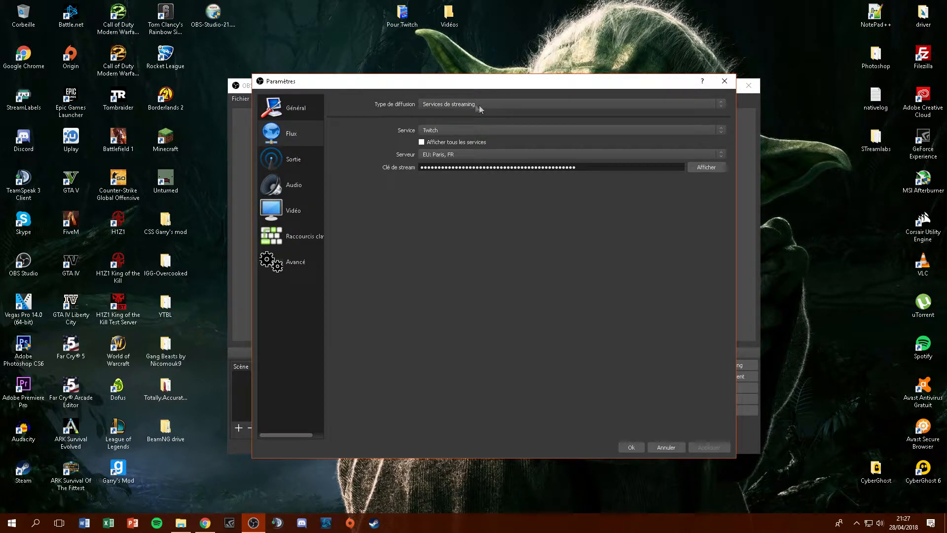
click(440, 129)
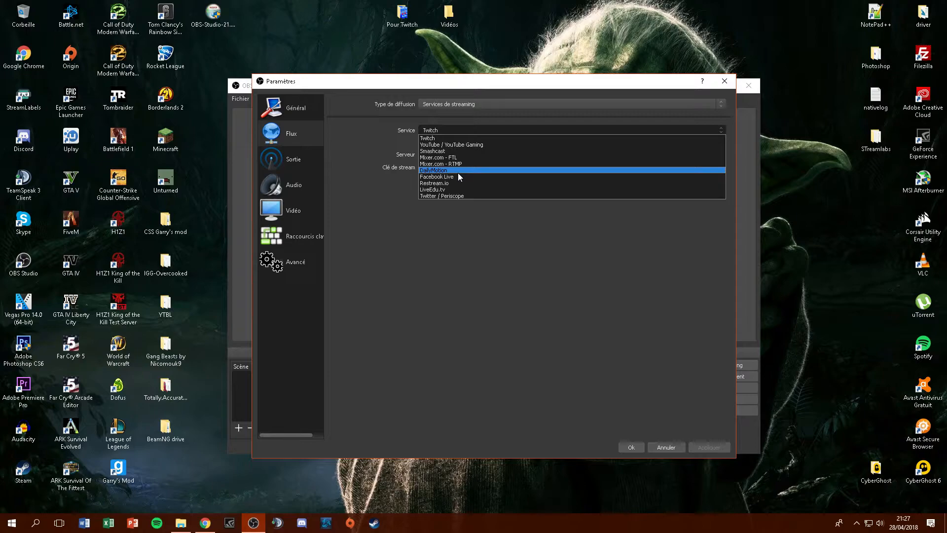
click(439, 139)
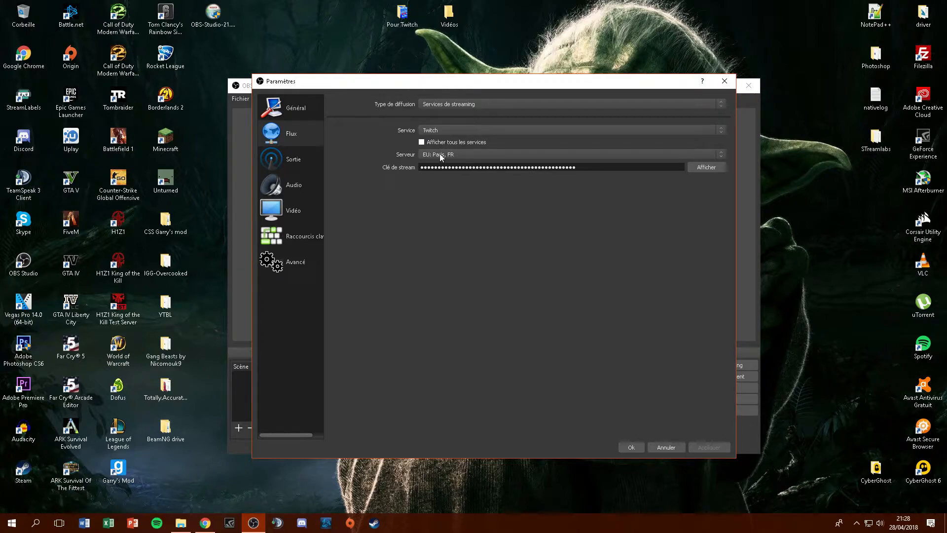
Choose EU: Paris, FR as the Twitch server and review the other available servers
click(429, 154)
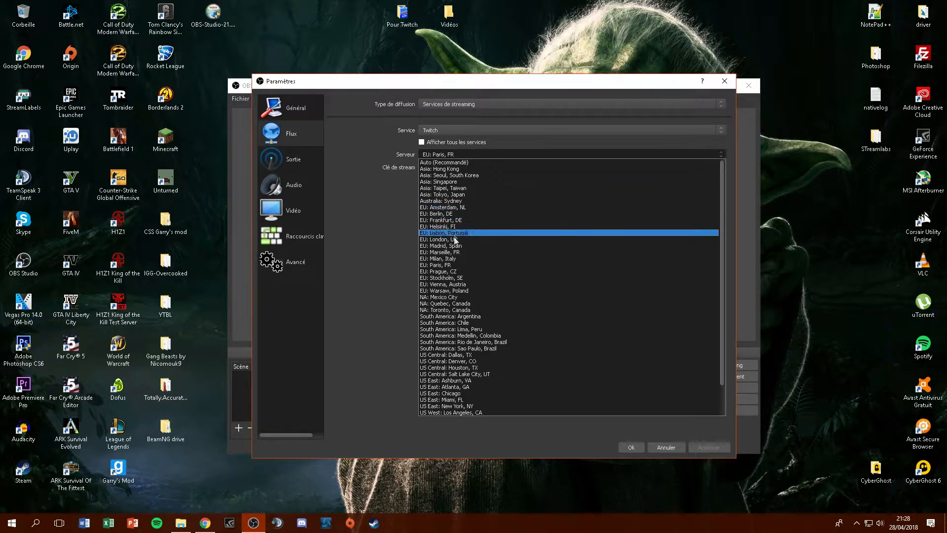
click(457, 265)
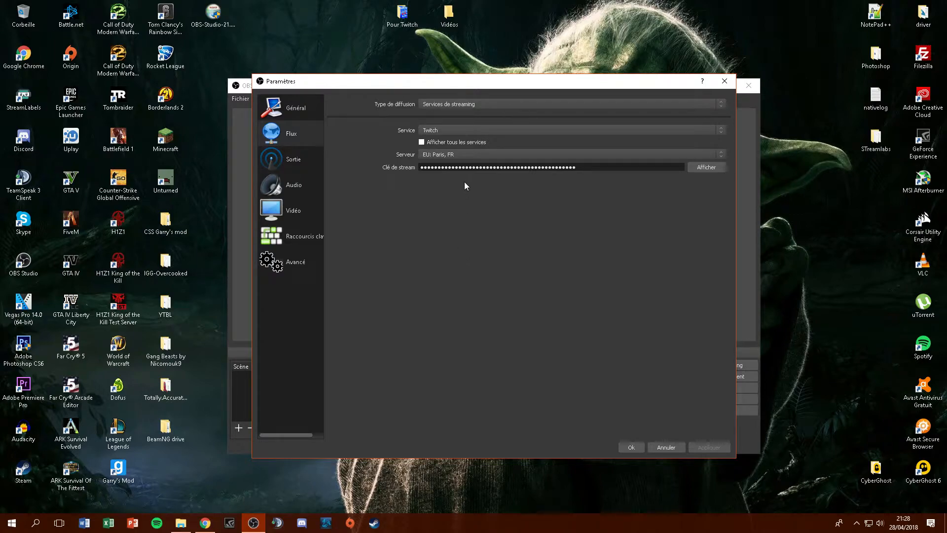
click(448, 154)
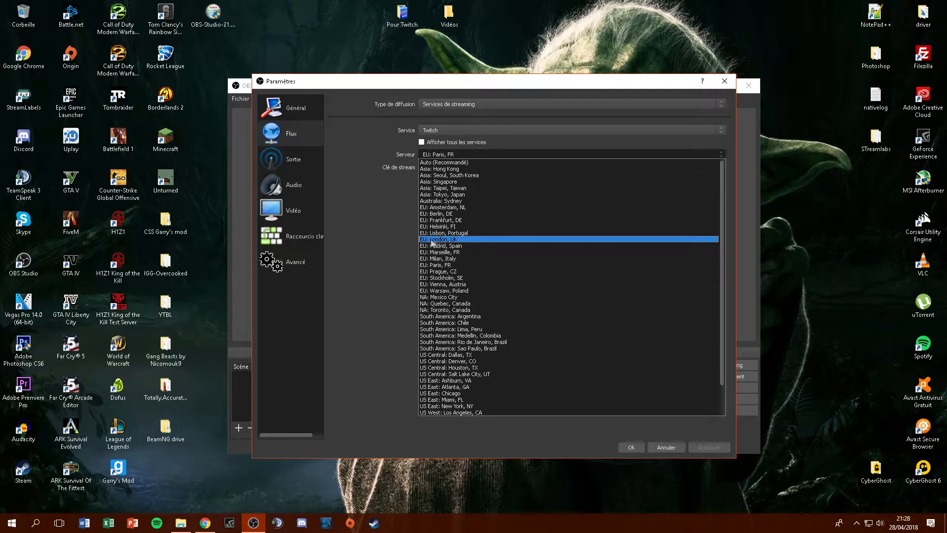
click(402, 243)
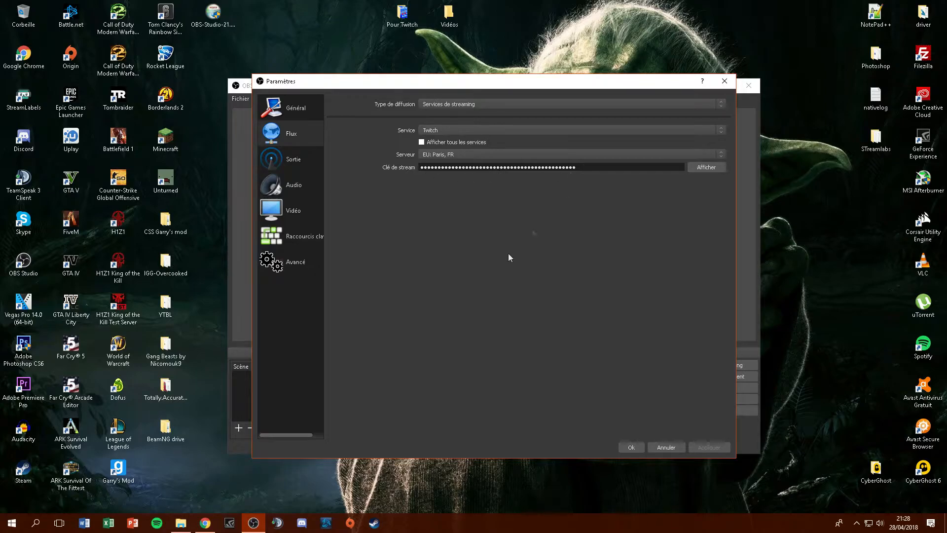
Switch to Chrome and open the stream key page in the Twitch dashboard's channel settings, keeping the key hidden
click(204, 522)
click(54, 7)
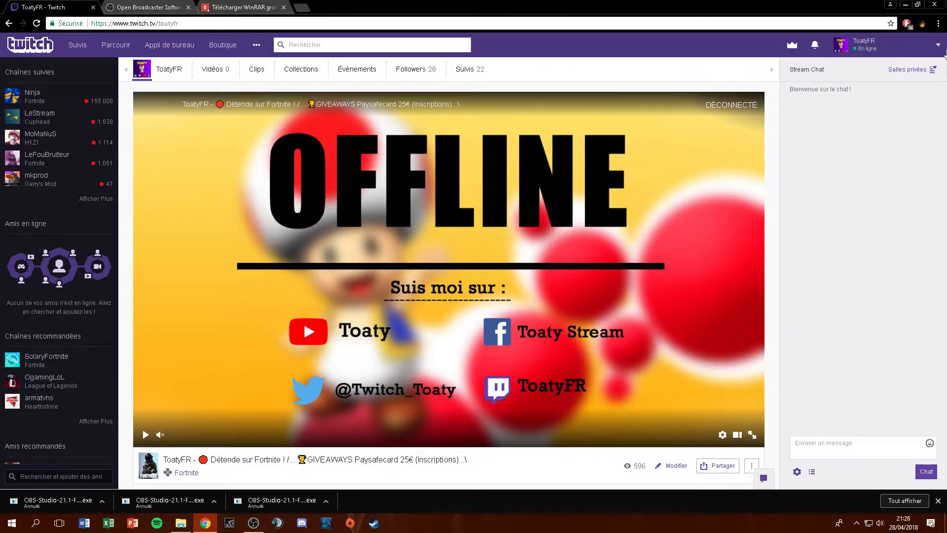
click(927, 53)
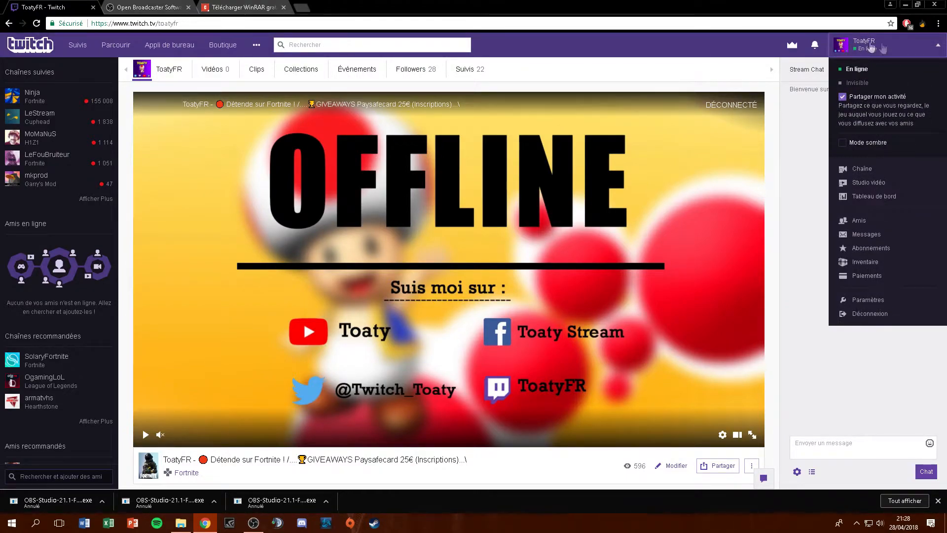
click(858, 197)
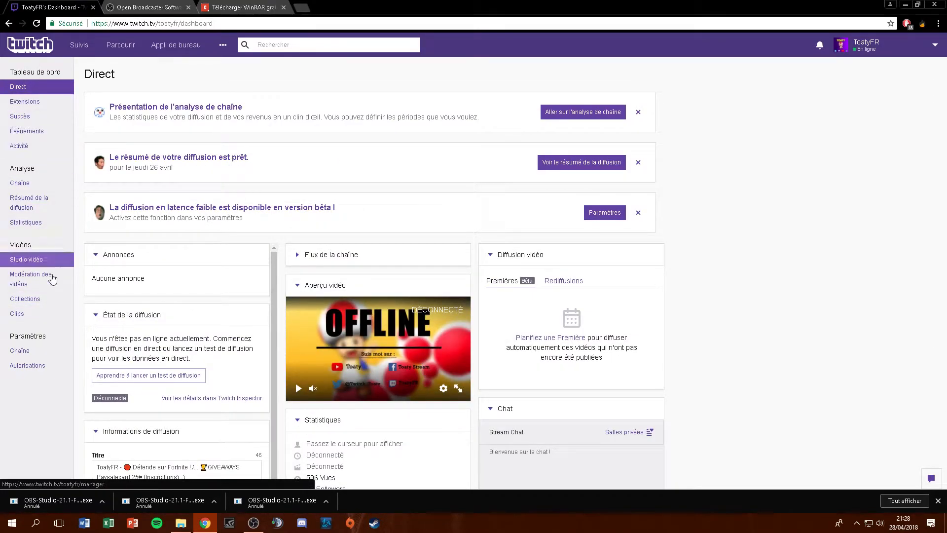
click(28, 351)
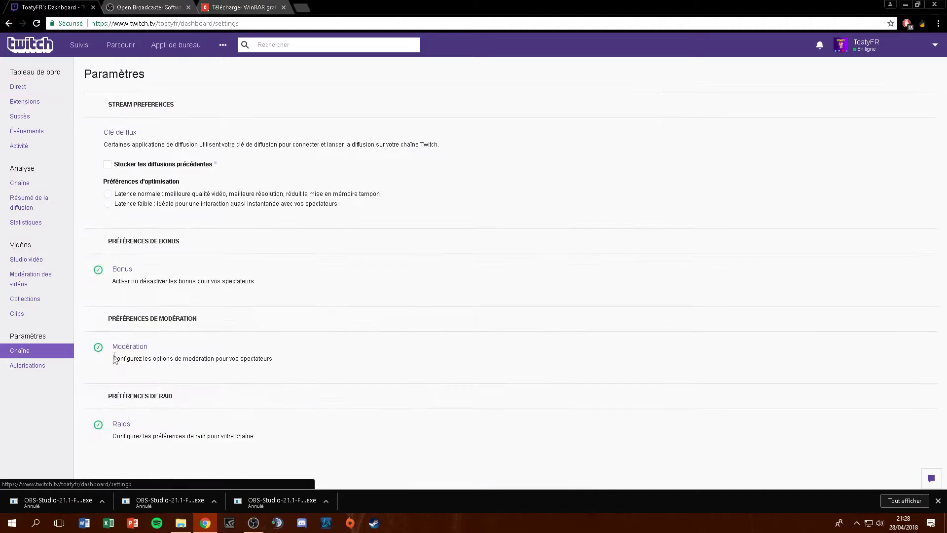
click(117, 132)
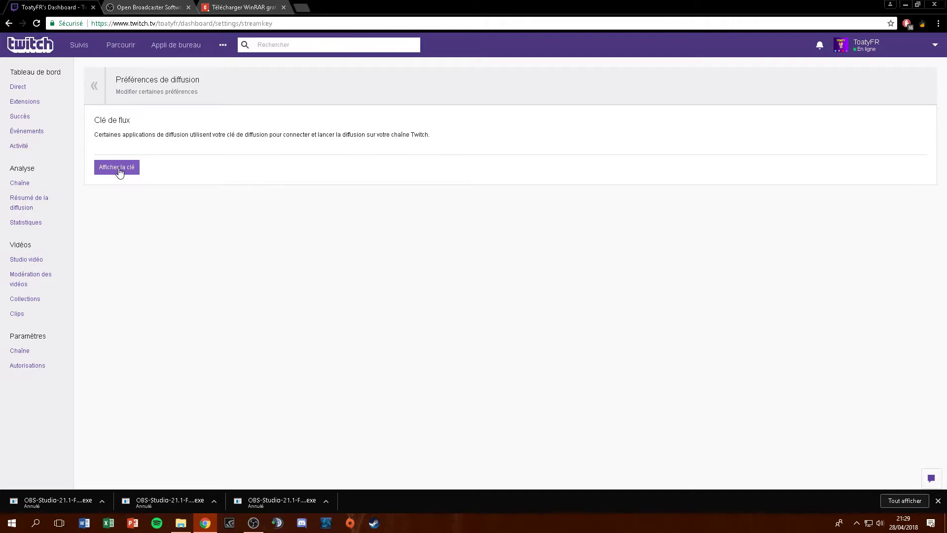
Return to OBS Studio and highlight the masked content of the stream key field without changing it
click(905, 5)
drag(598, 168, 415, 160)
click(385, 248)
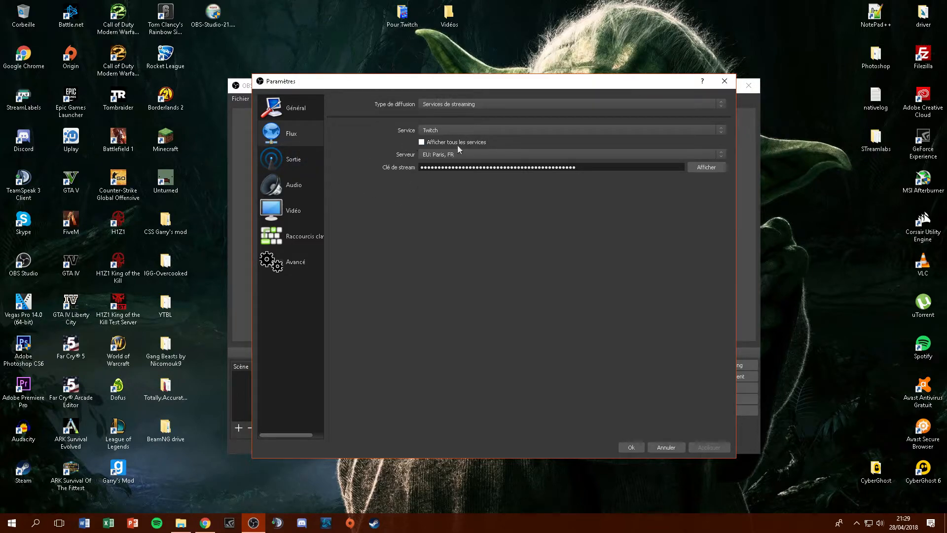
Open the output settings and move the settings window slightly lower on the desktop
click(295, 159)
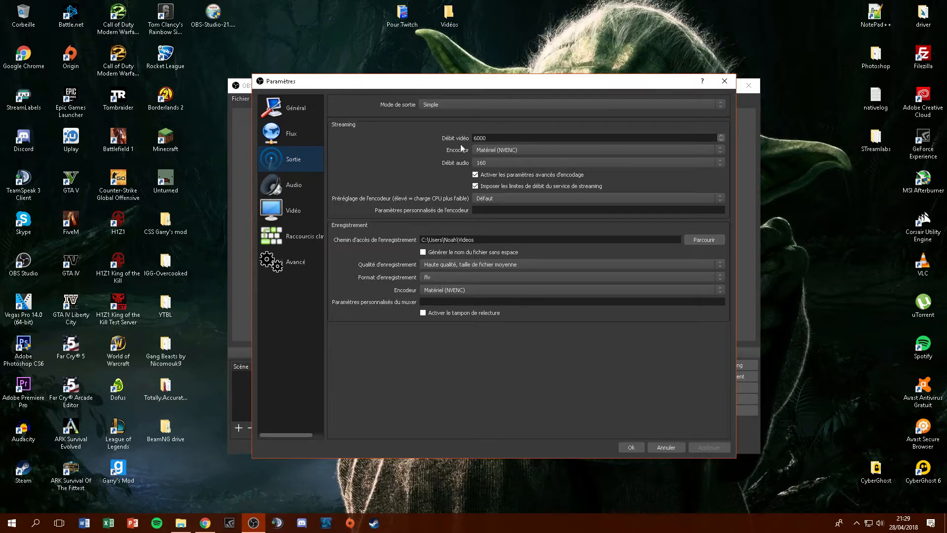
drag(438, 87, 456, 111)
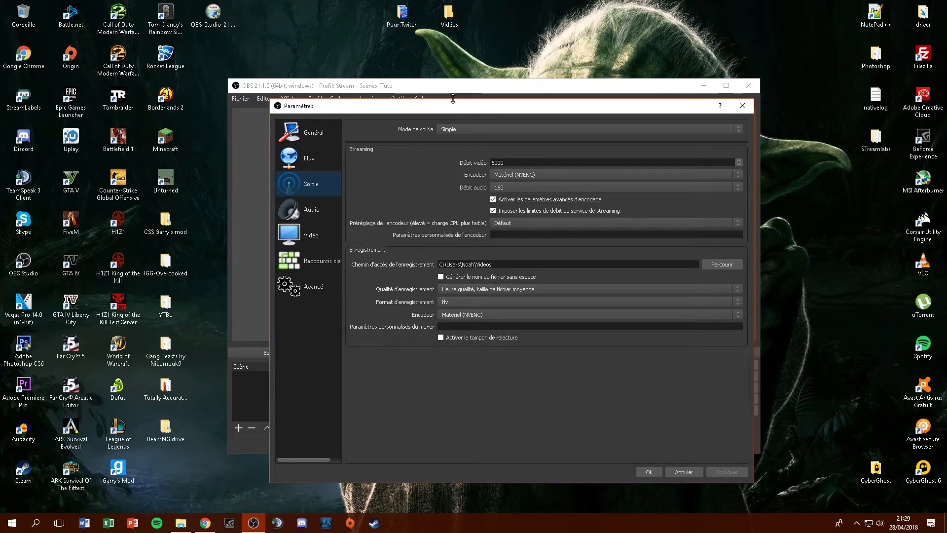
drag(447, 106, 449, 106)
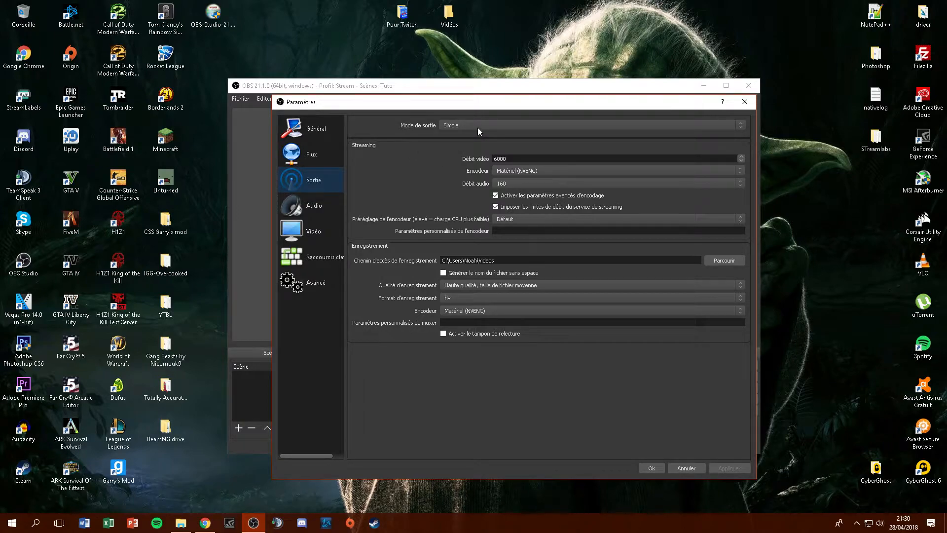
Compare the Avancé output mode with the Simple one and return the mode to Simple
click(463, 126)
click(466, 138)
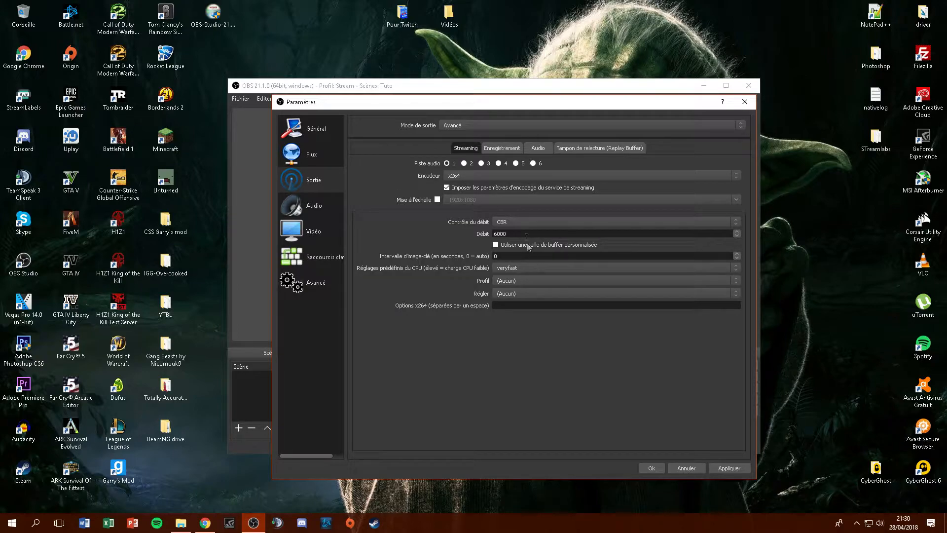
click(466, 126)
click(451, 132)
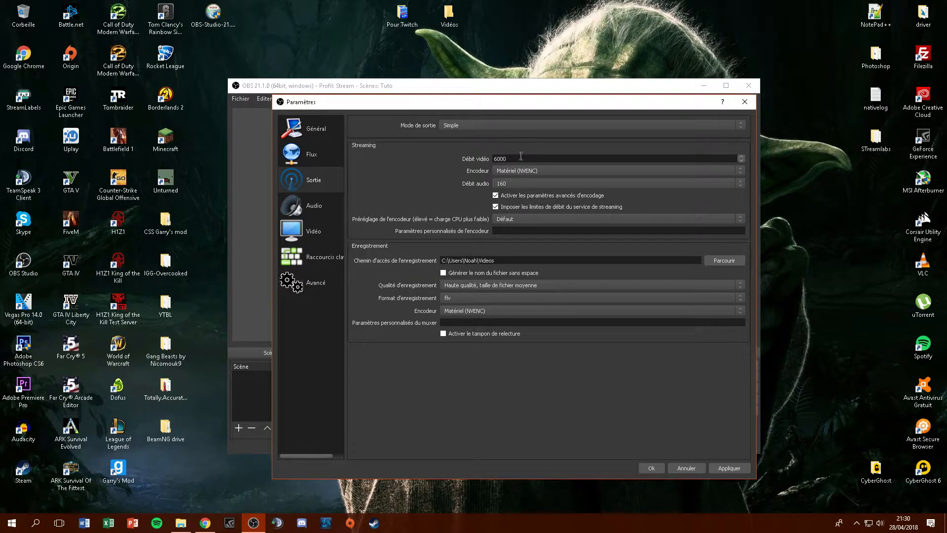
click(458, 126)
click(460, 140)
click(457, 128)
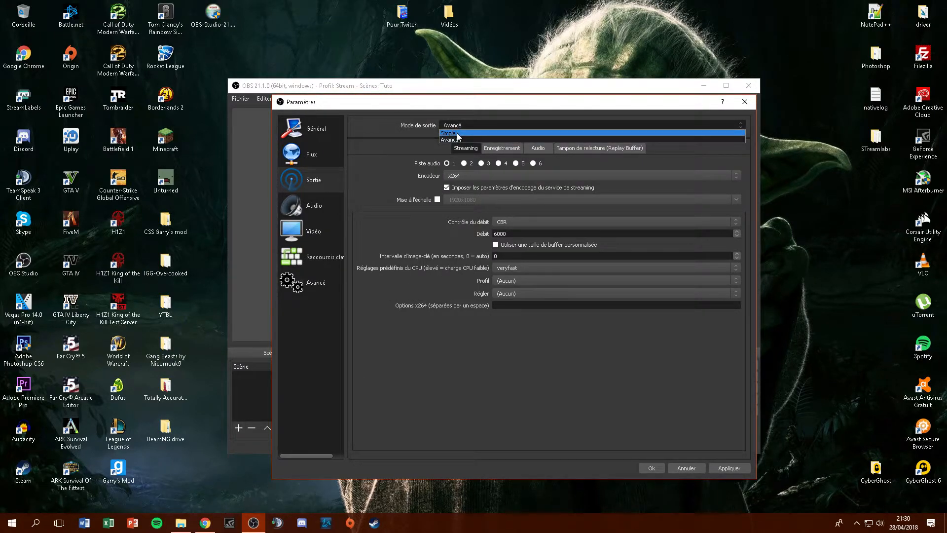
click(456, 132)
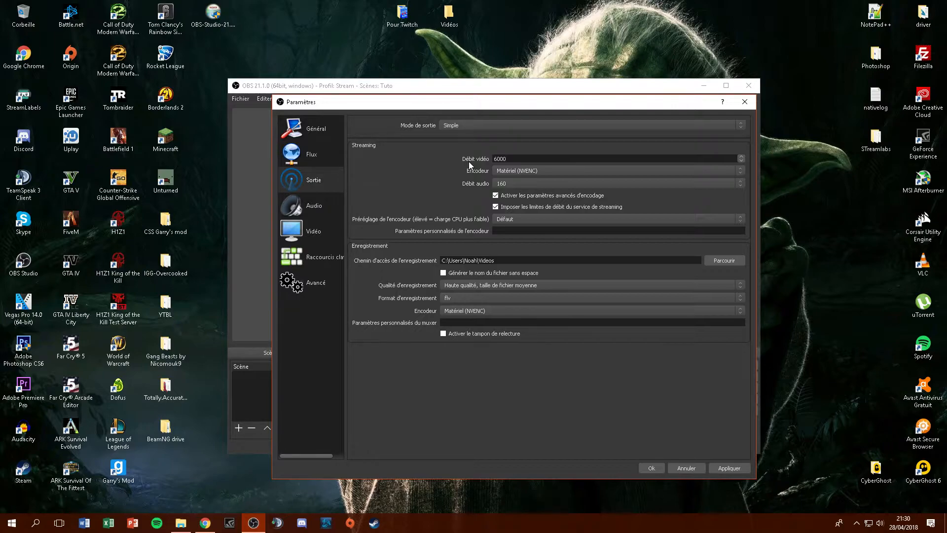
Switch to Chrome, enter the speedtest.net address in a new tab without loading it, close the tab and return to OBS Studio
click(205, 523)
click(304, 8)
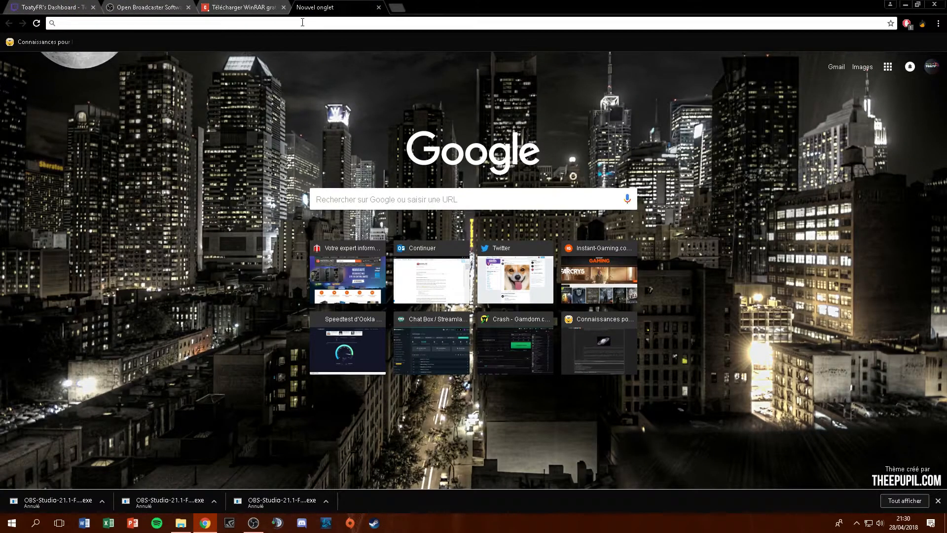
text(speed)
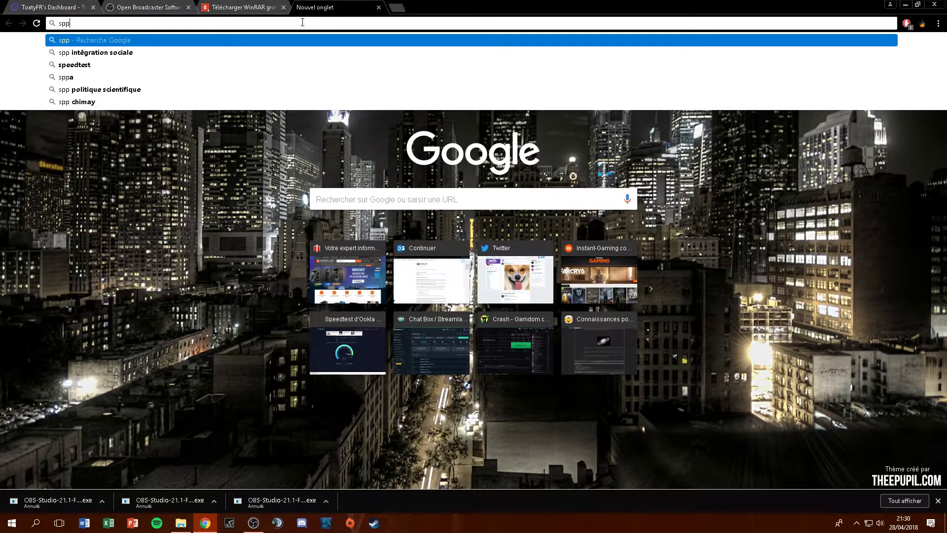
text(test)
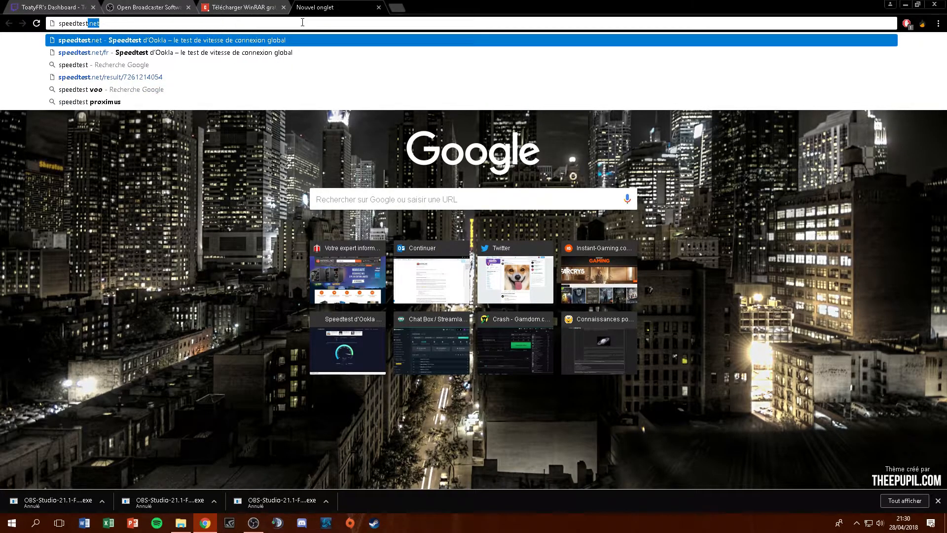
text(.)
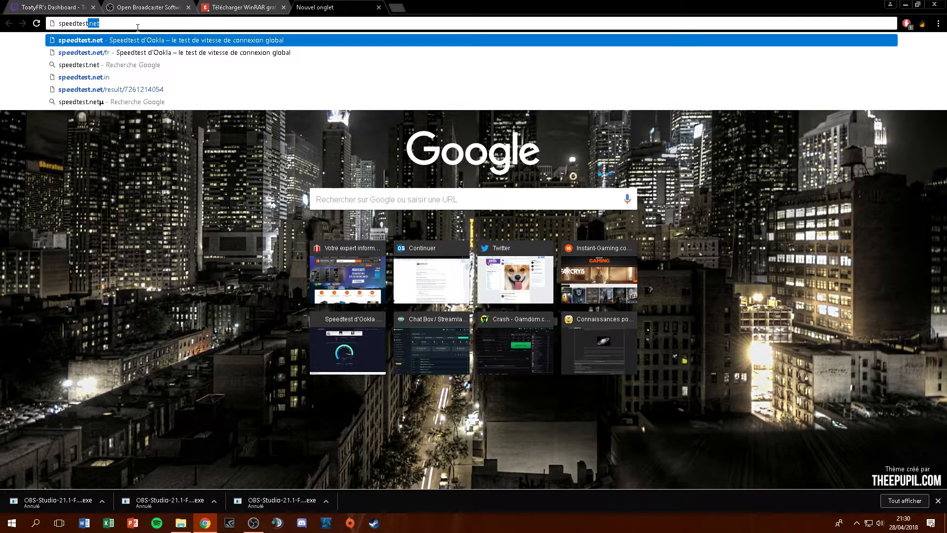
drag(105, 24, 54, 23)
click(379, 8)
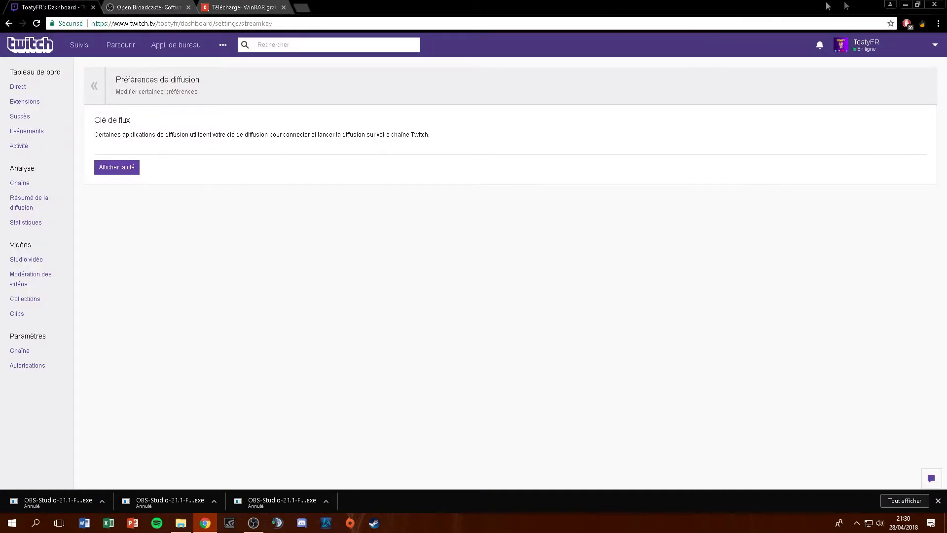
click(905, 5)
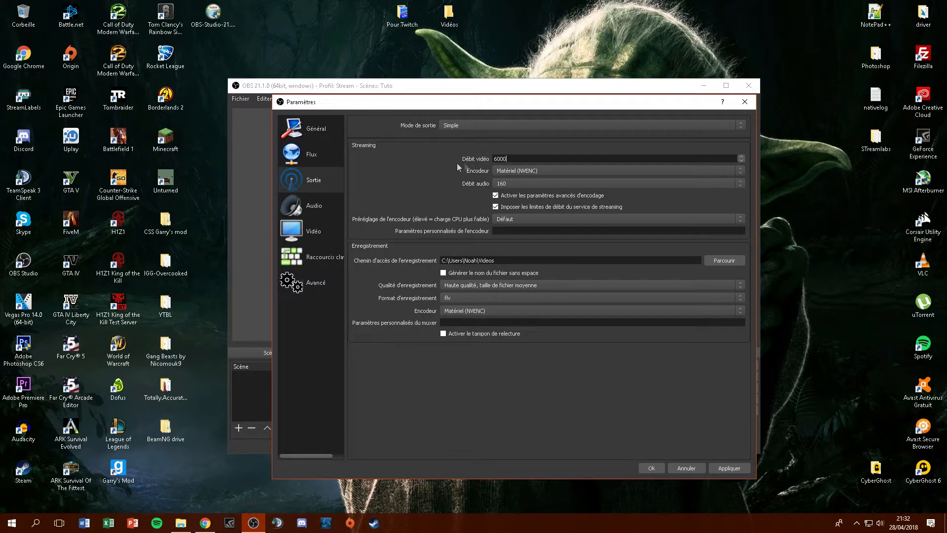
Set the streaming encoder to Matériel (NVENC), the audio bitrate to 160 and the encoder preset to Défaut
click(508, 170)
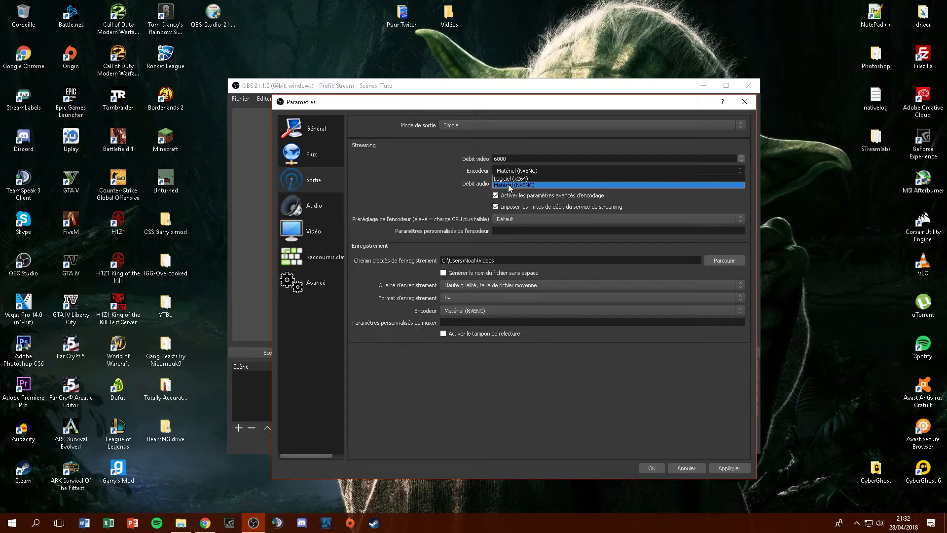
click(507, 185)
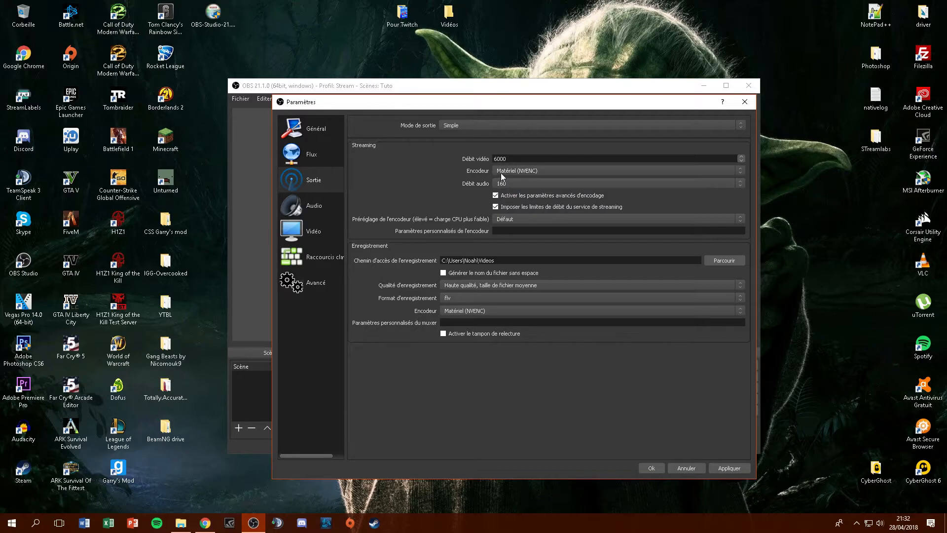
click(508, 187)
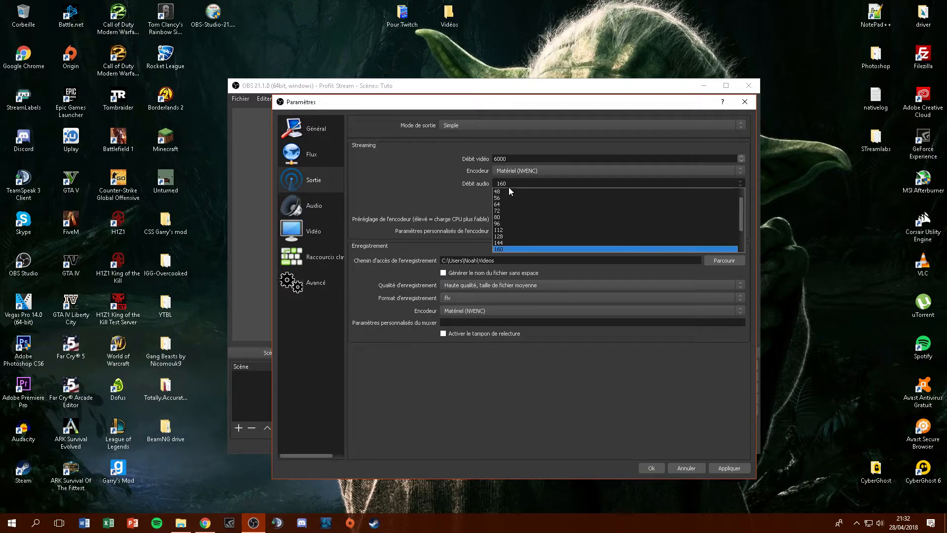
click(539, 248)
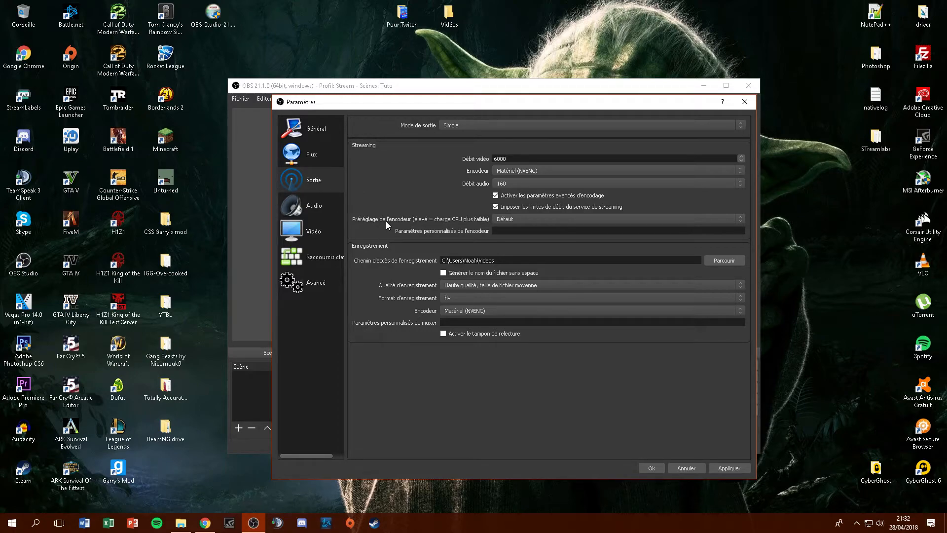
click(506, 220)
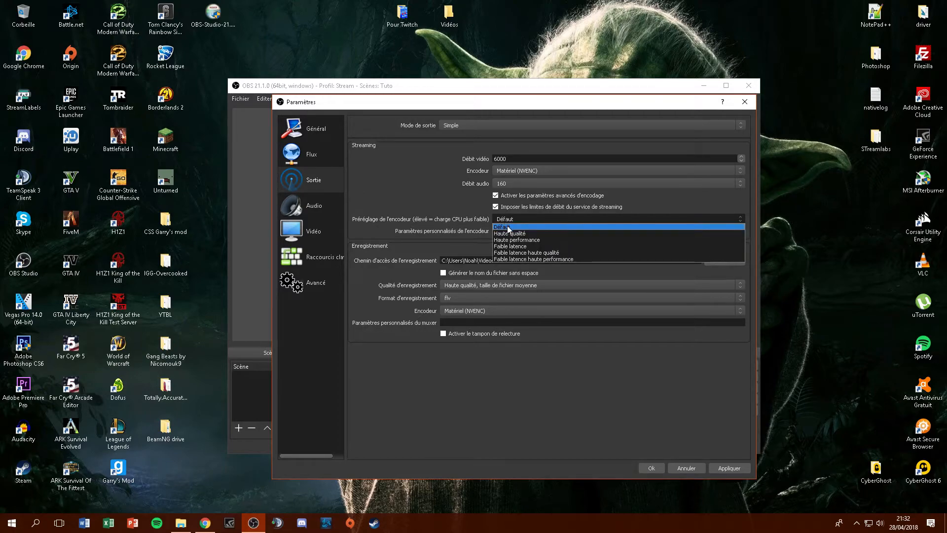
click(508, 227)
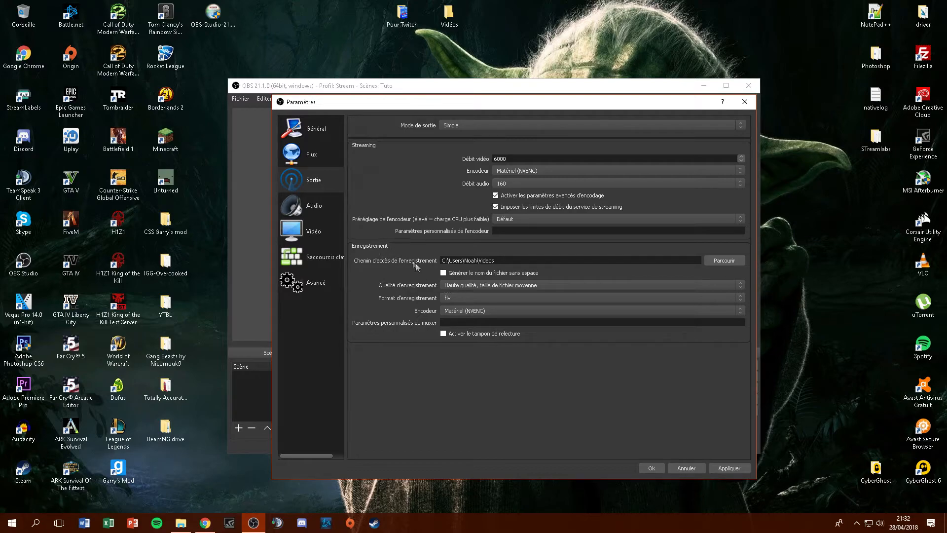
Try mp4 as the recording format and return the format to flv
click(459, 299)
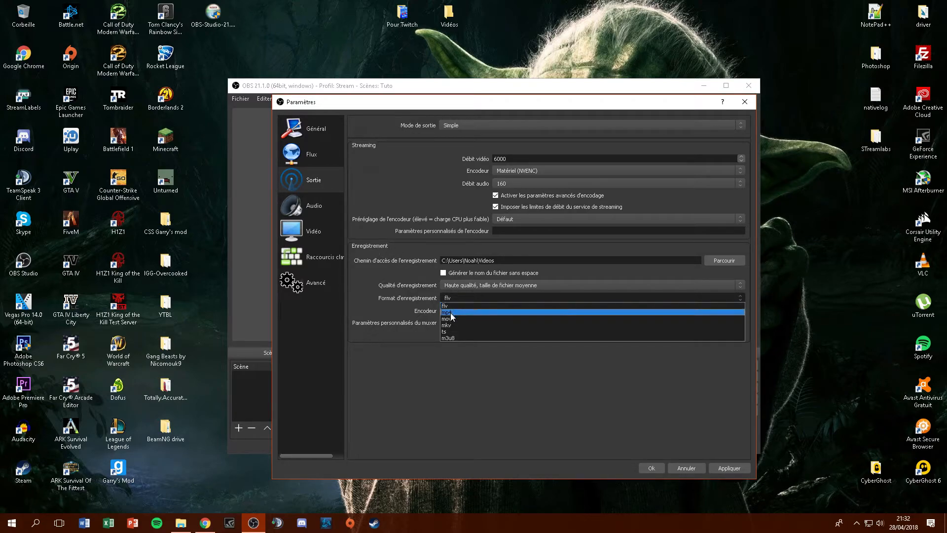
click(451, 313)
click(454, 302)
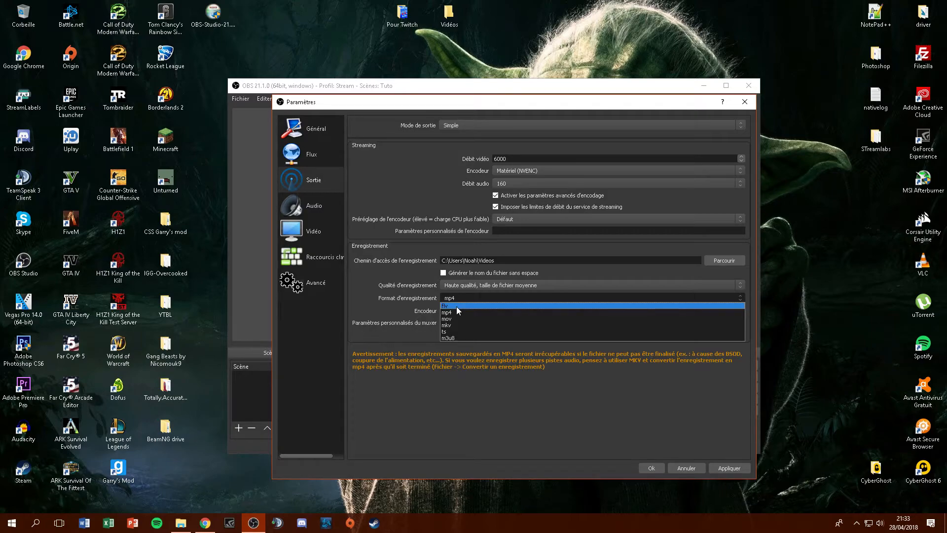
click(457, 307)
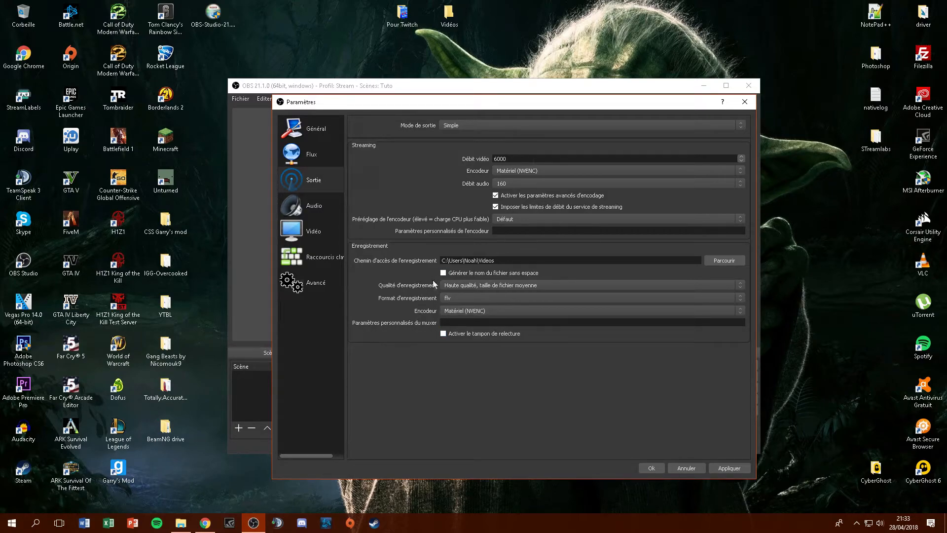
click(449, 298)
click(455, 314)
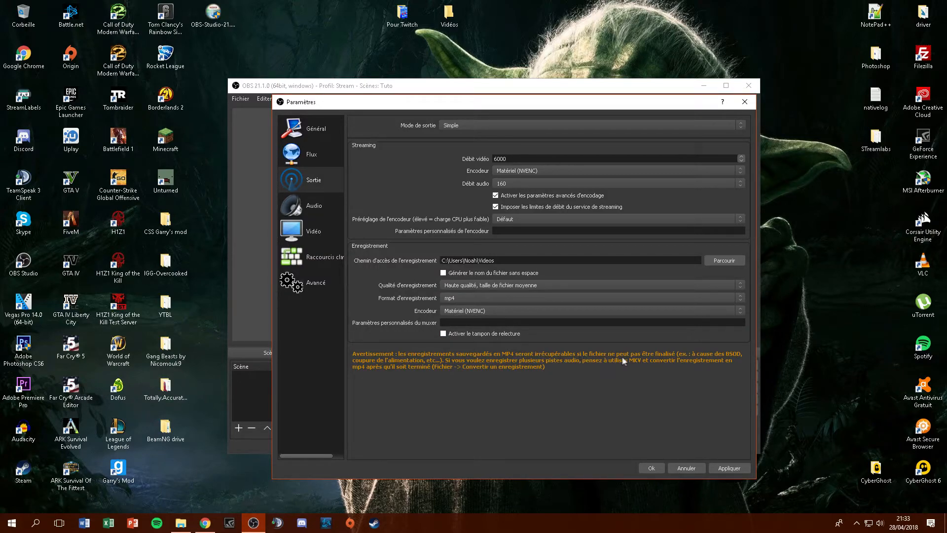
click(464, 297)
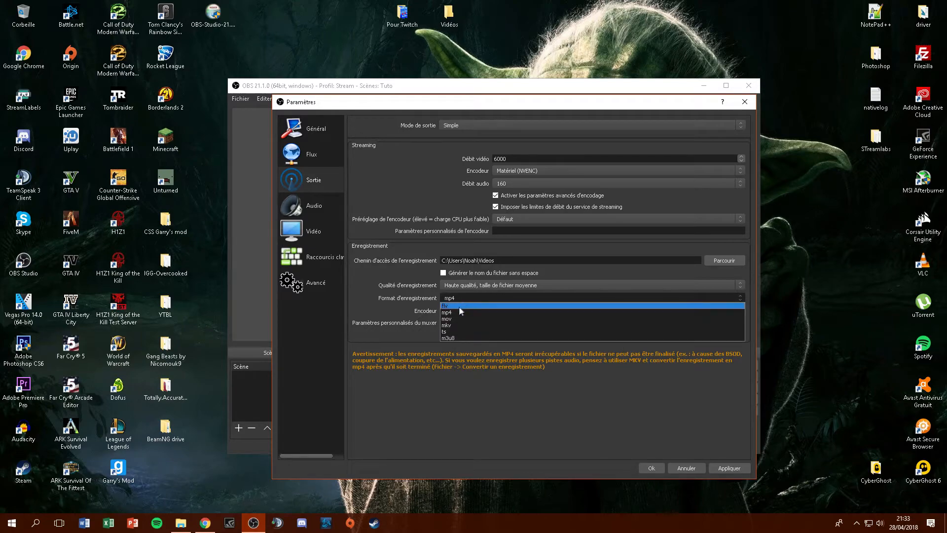
click(459, 307)
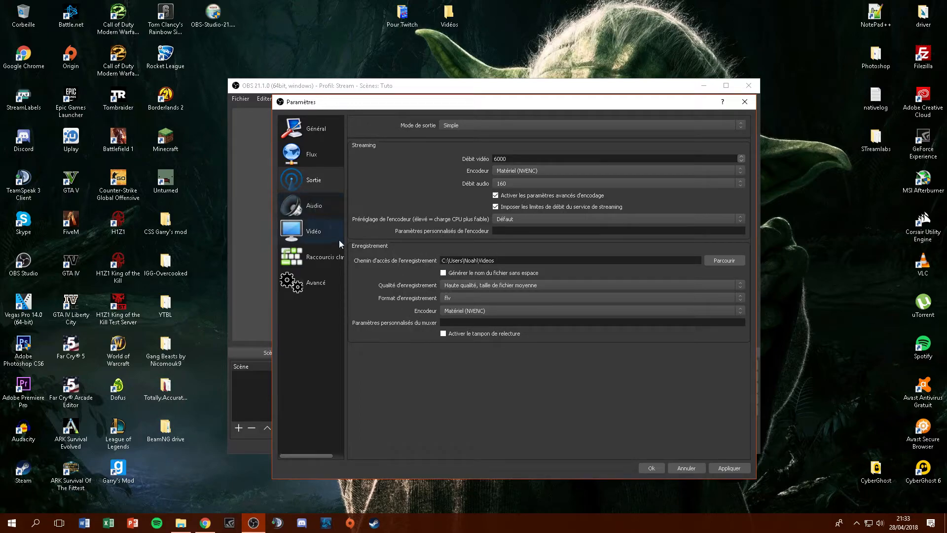
In the audio settings, compare the options and leave the sample rate at 44.1khz and the channels at Stéréo
click(314, 202)
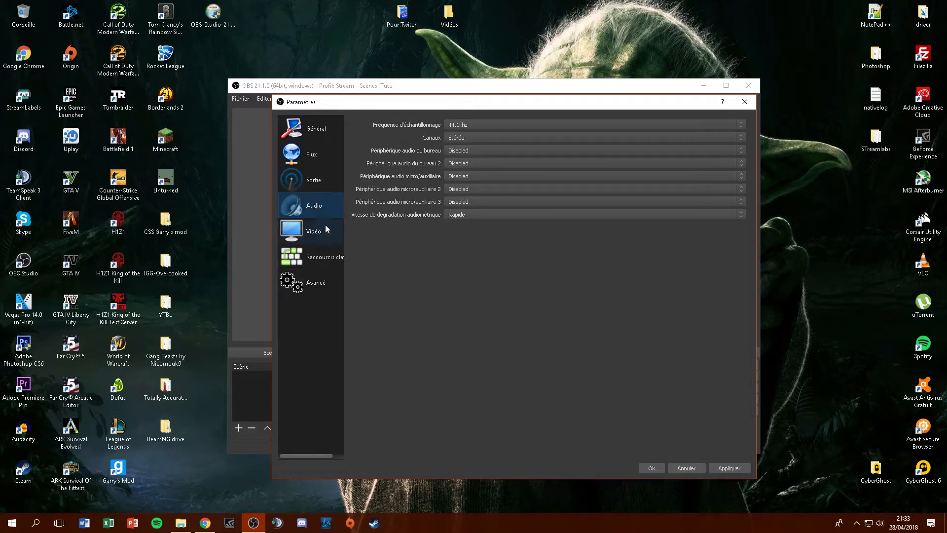
click(464, 123)
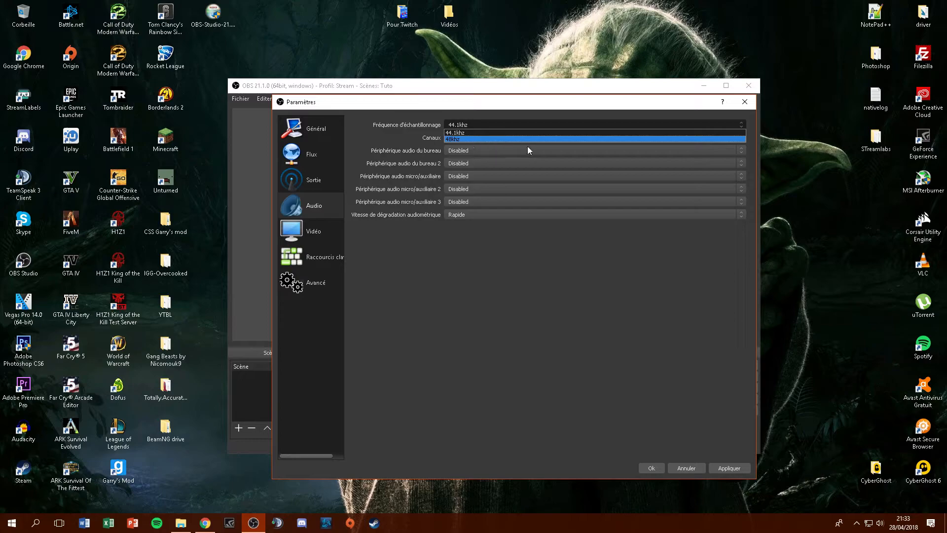
click(463, 140)
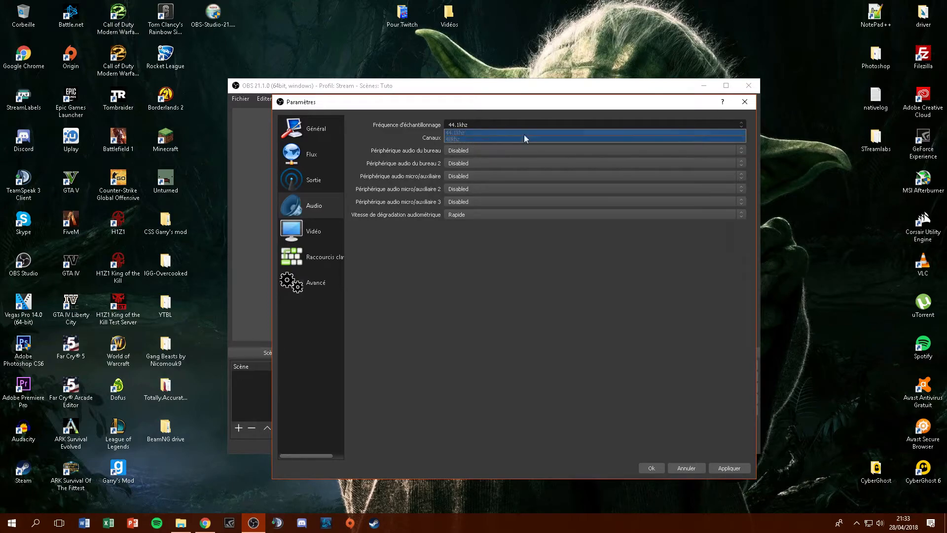
click(467, 132)
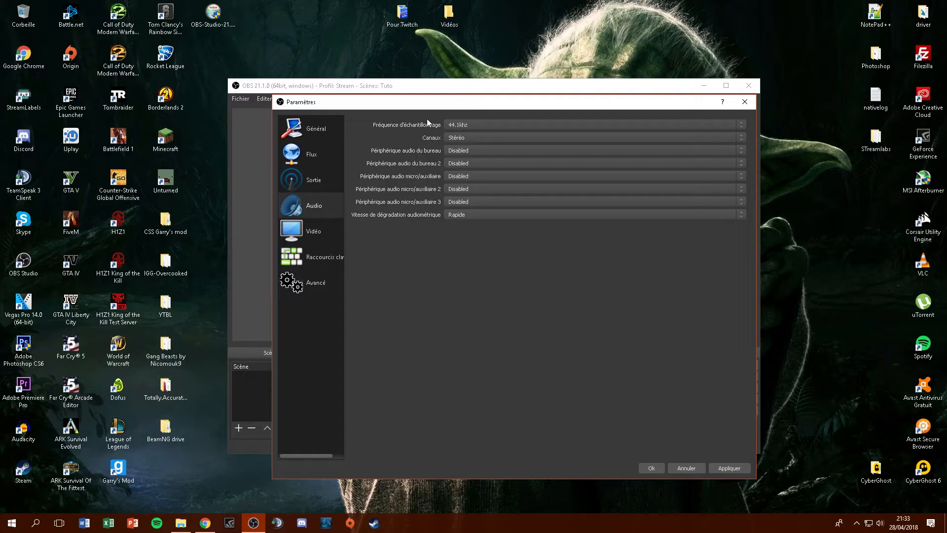
click(450, 138)
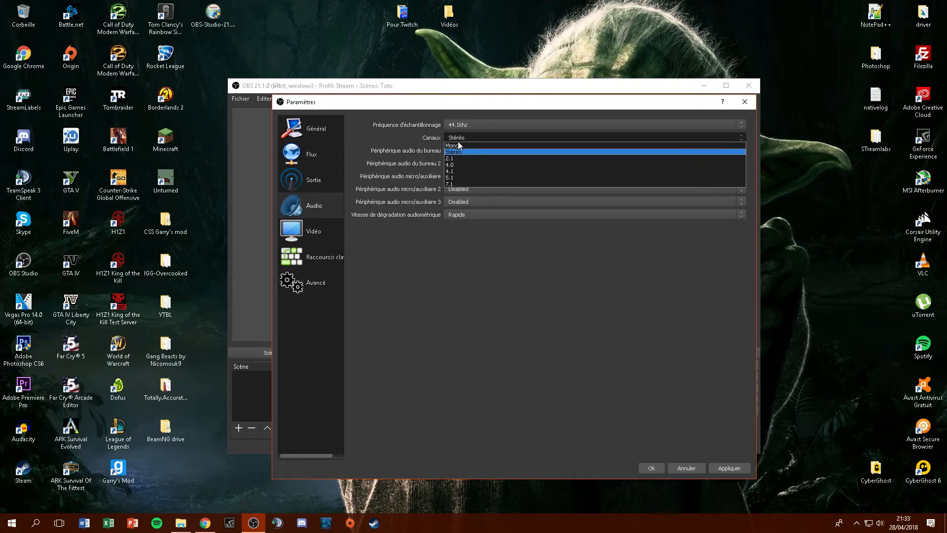
click(457, 145)
click(461, 137)
click(463, 151)
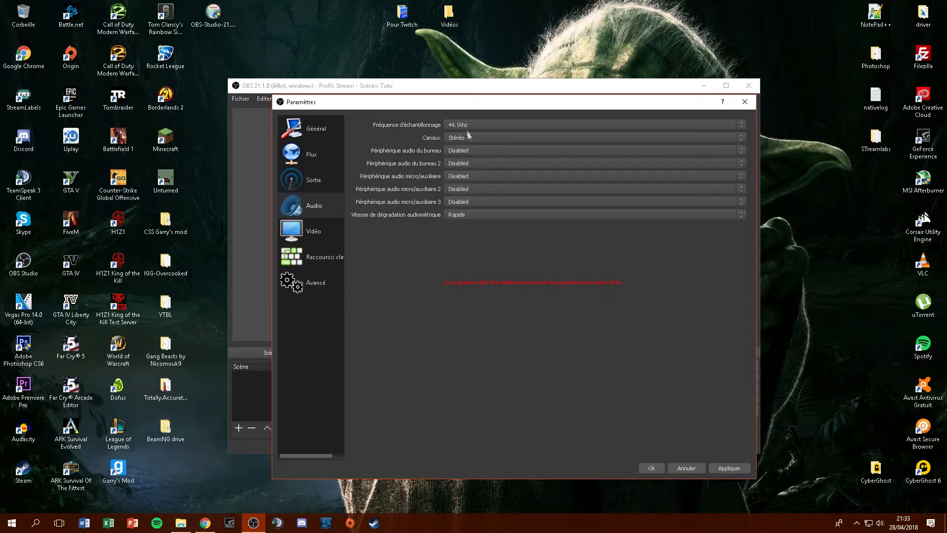
Open the video settings
click(312, 230)
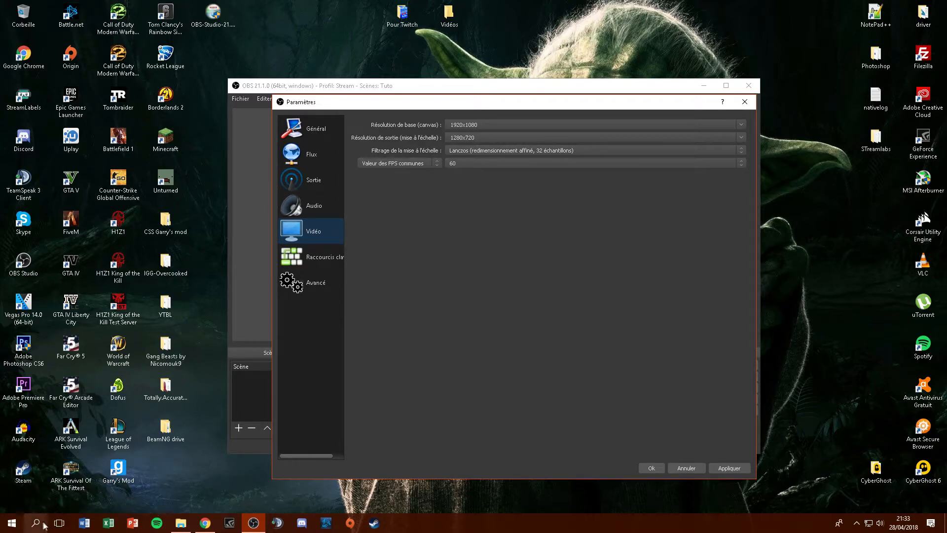
click(181, 523)
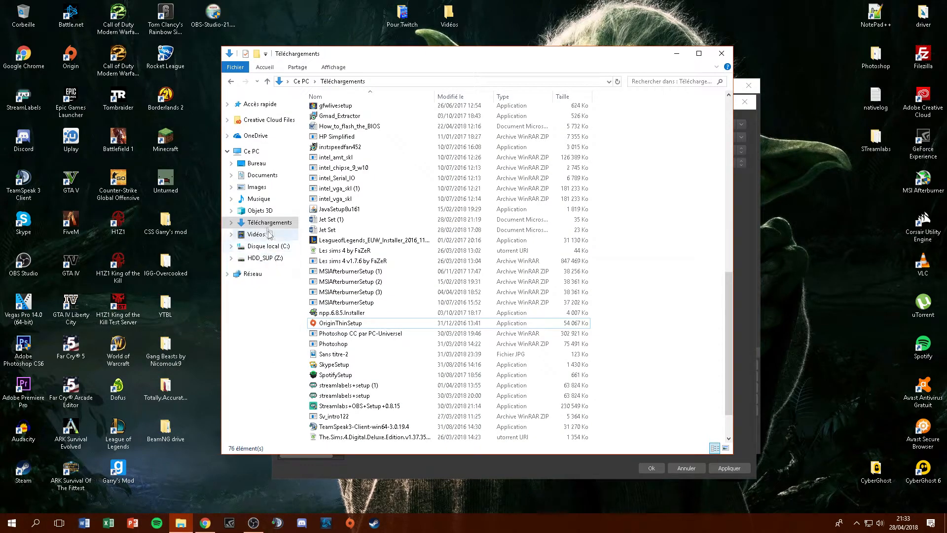
right_click(250, 152)
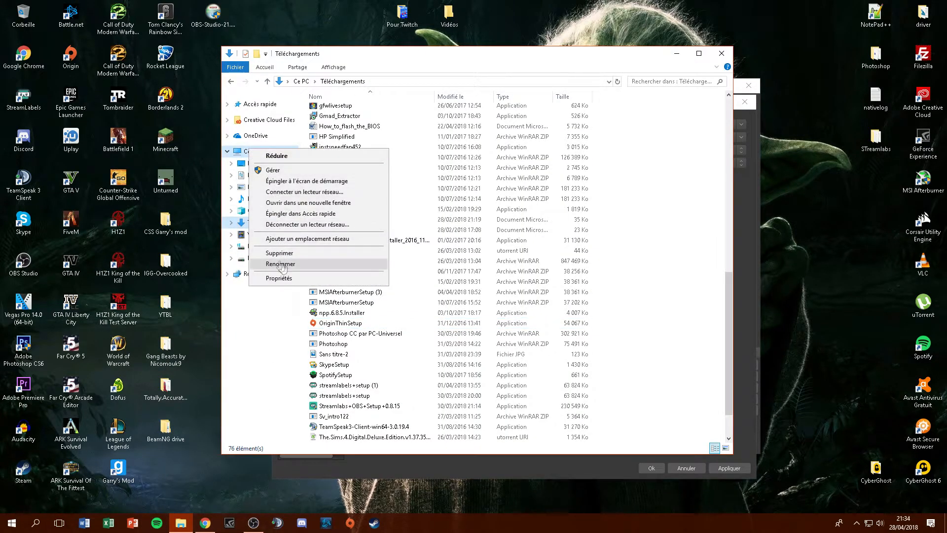
click(264, 345)
click(677, 54)
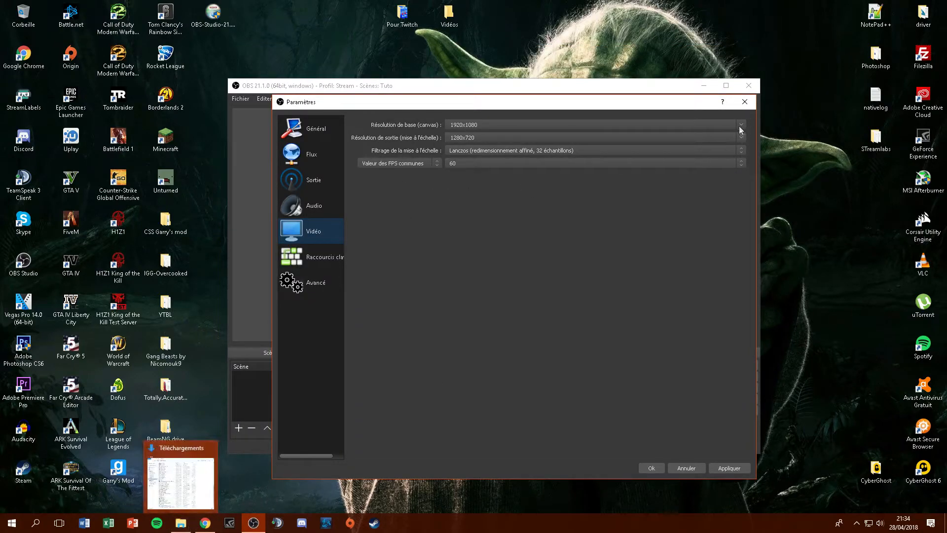
click(705, 87)
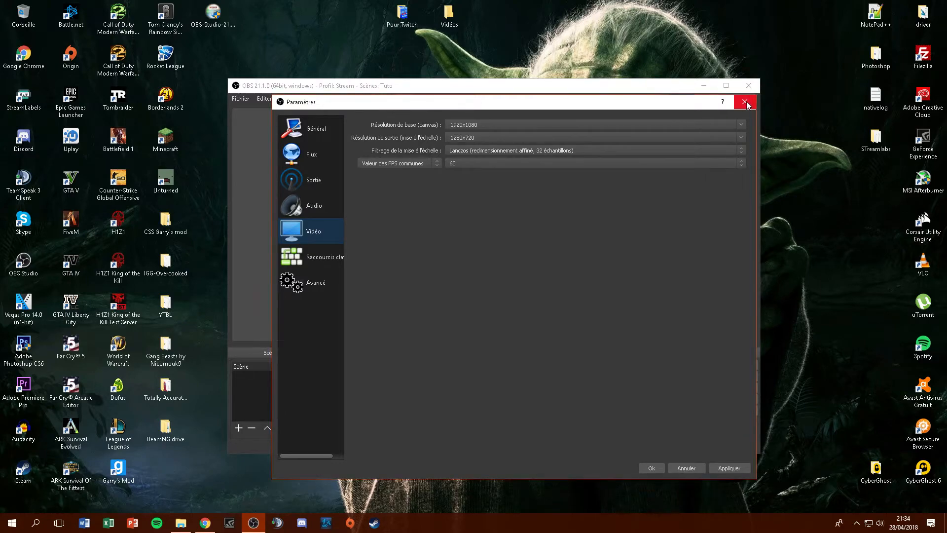
Check the screen resolution in the Windows display settings, keep it at 1920 × 1080 and return to OBS Studio
right_click(684, 44)
click(730, 141)
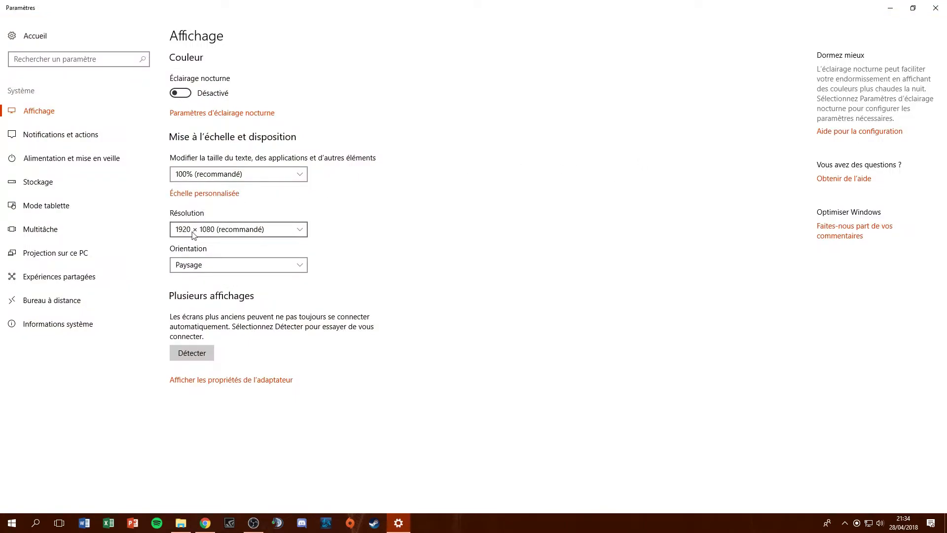
click(244, 237)
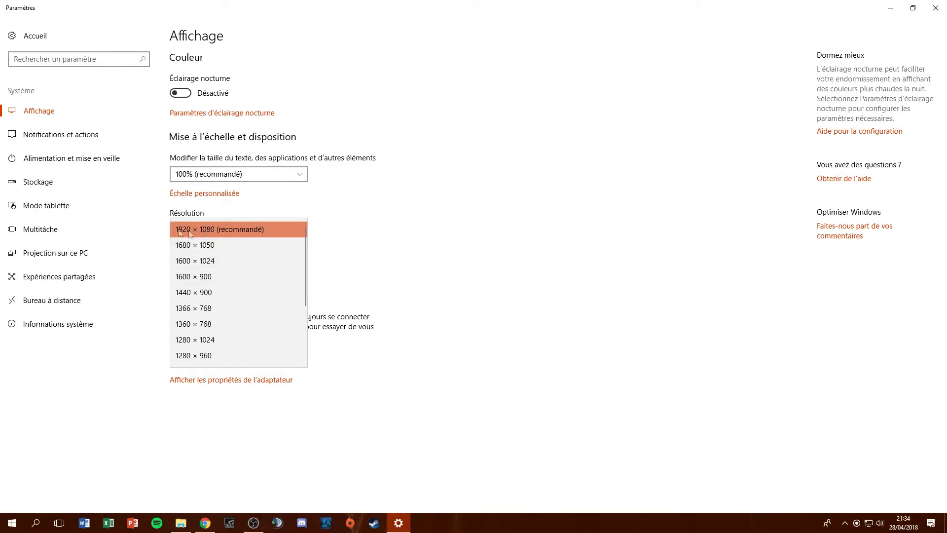
click(232, 229)
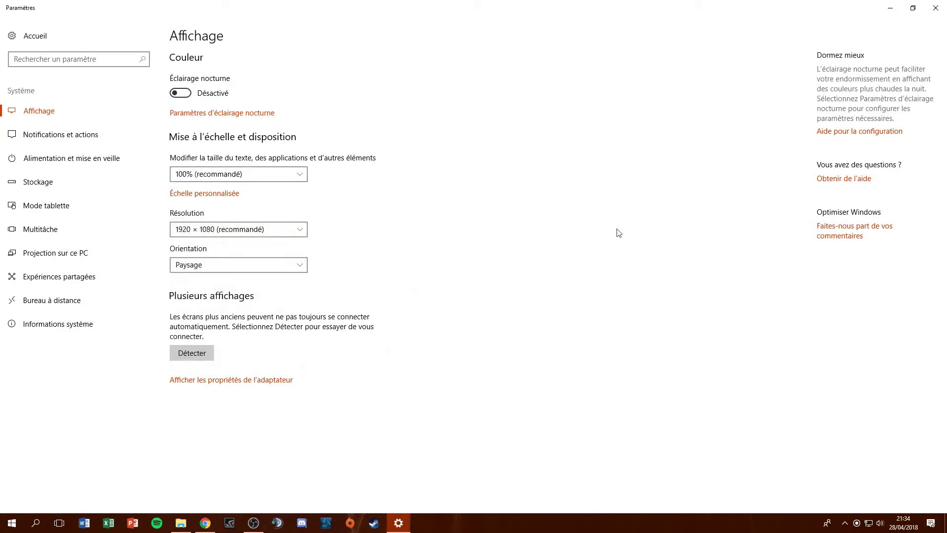
click(932, 8)
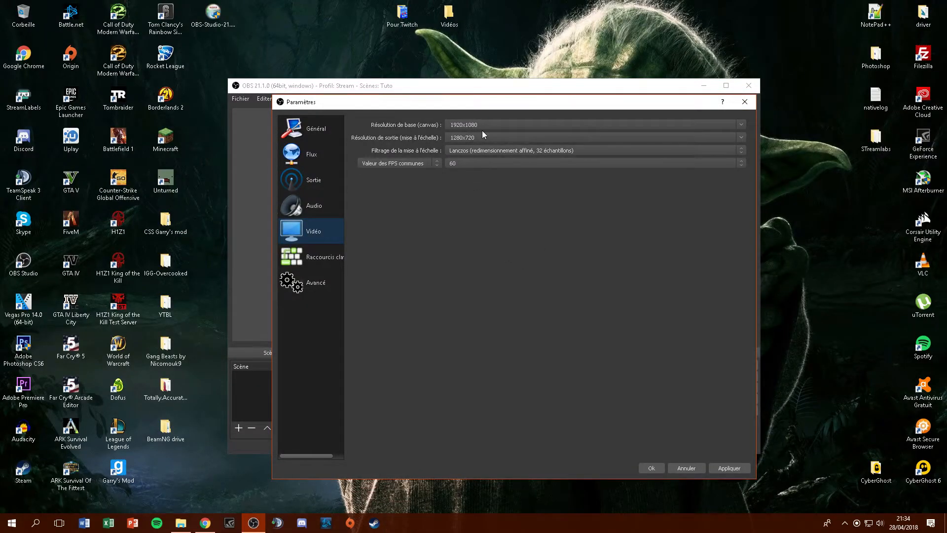
Set the output (scaled) resolution to 1920x1080
click(740, 138)
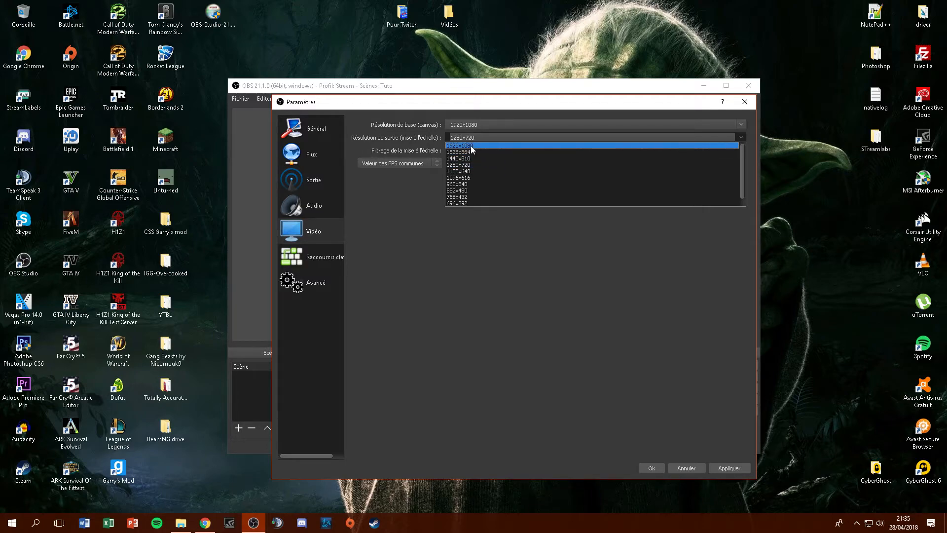
key(Escape)
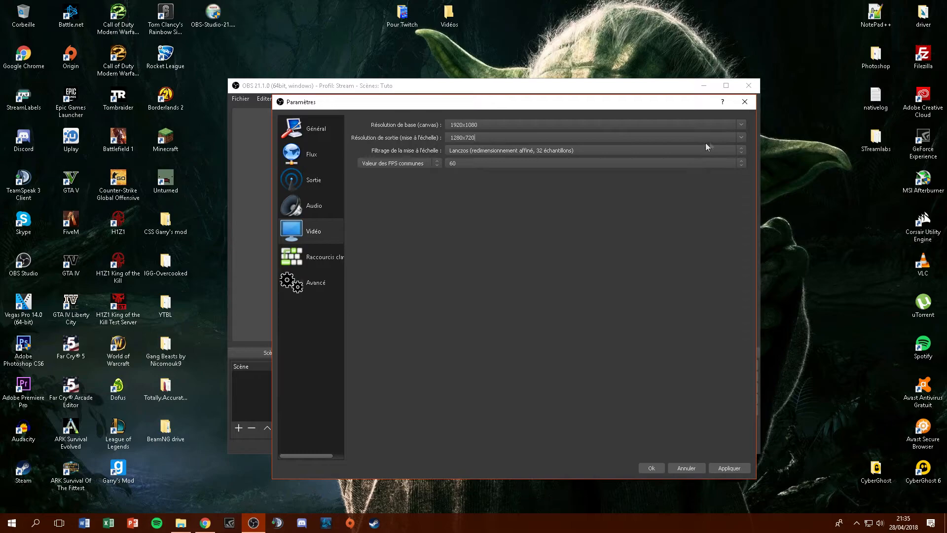
click(744, 136)
click(546, 145)
Set the downscale filter to Lanczos (32 échantillons) and the common FPS value to 60
click(464, 154)
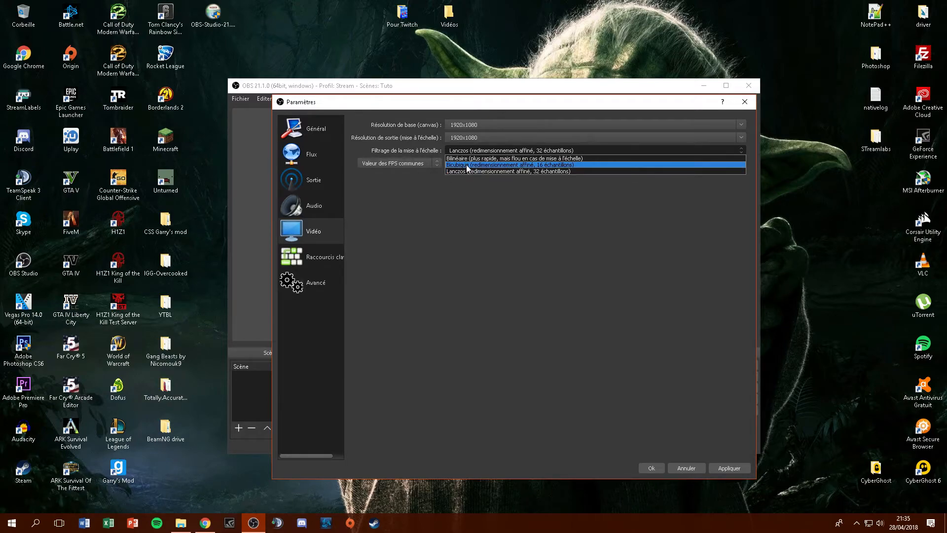
click(487, 172)
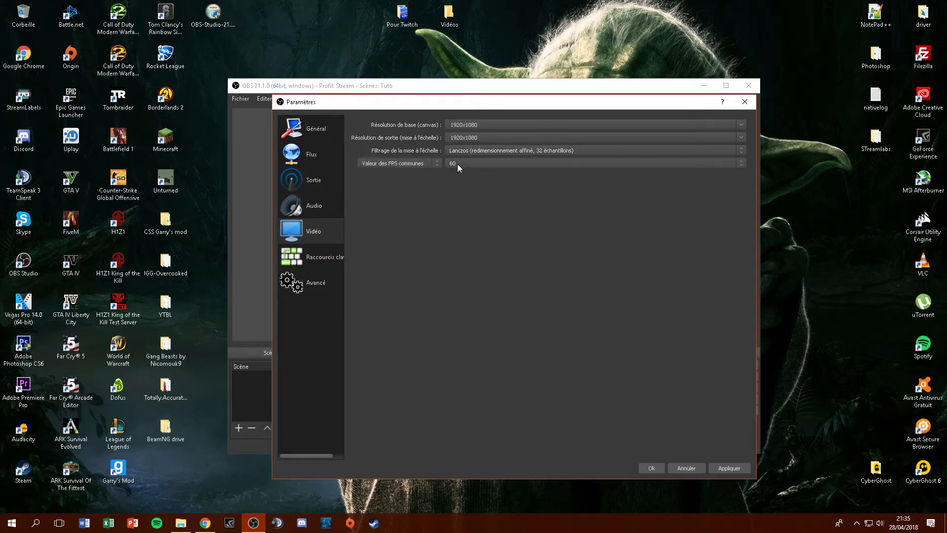
click(460, 164)
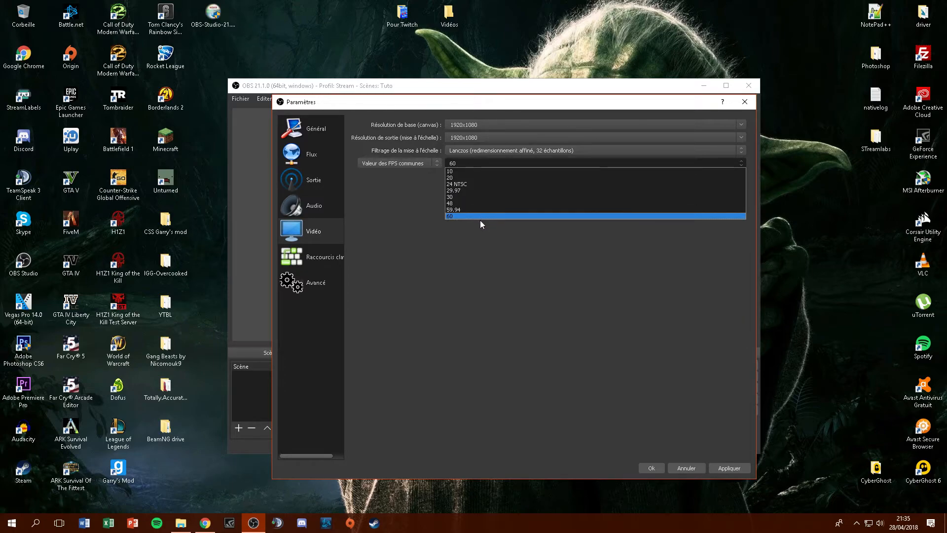
click(467, 216)
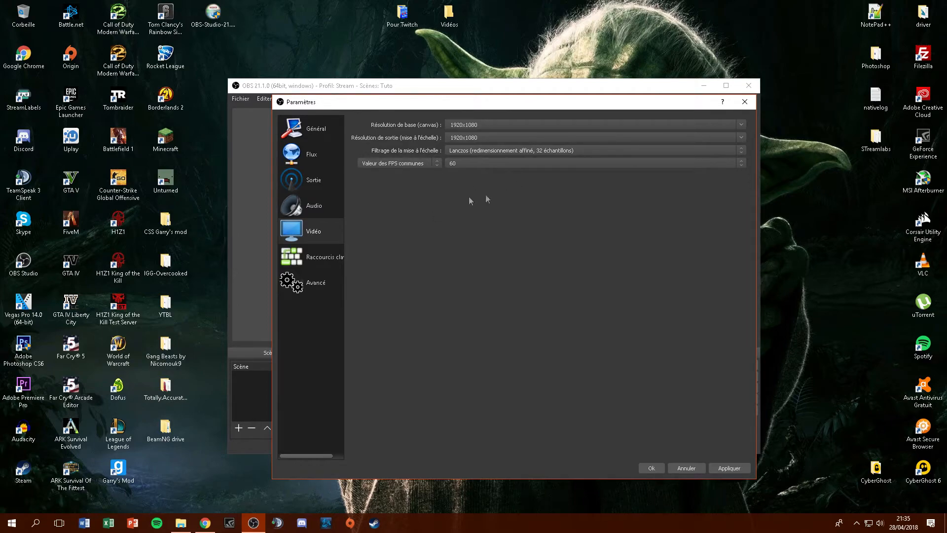
Look at the hotkey settings, set the process priority to Supérieure à la normale in the advanced settings and save the settings
click(345, 256)
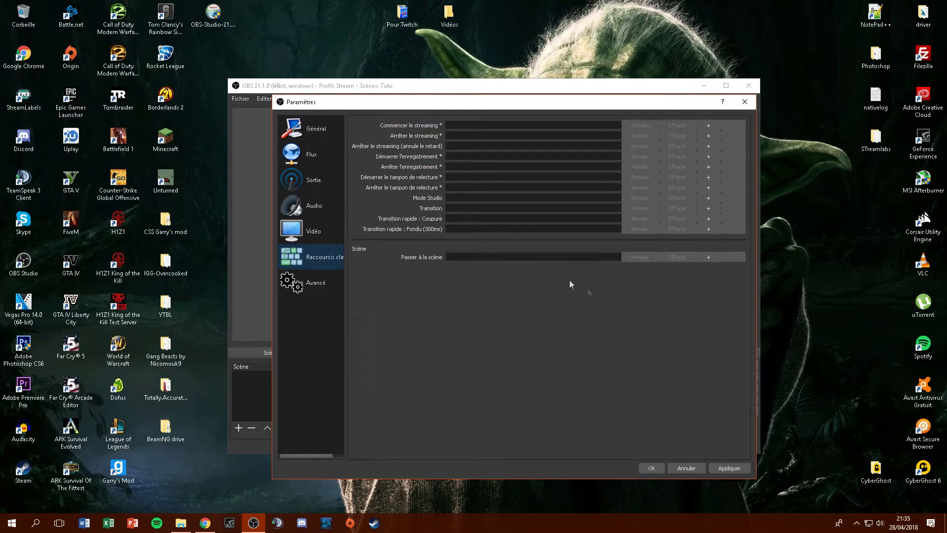
click(326, 283)
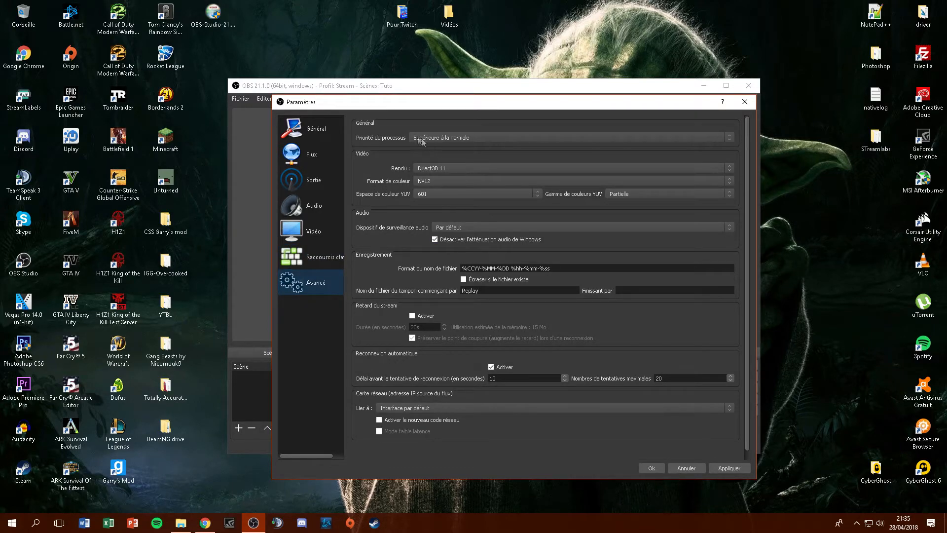
click(457, 138)
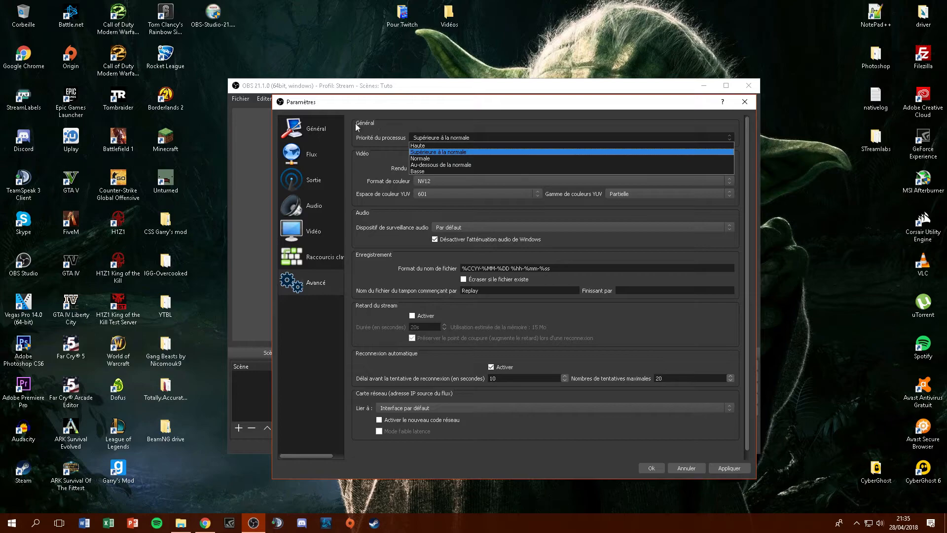
click(446, 152)
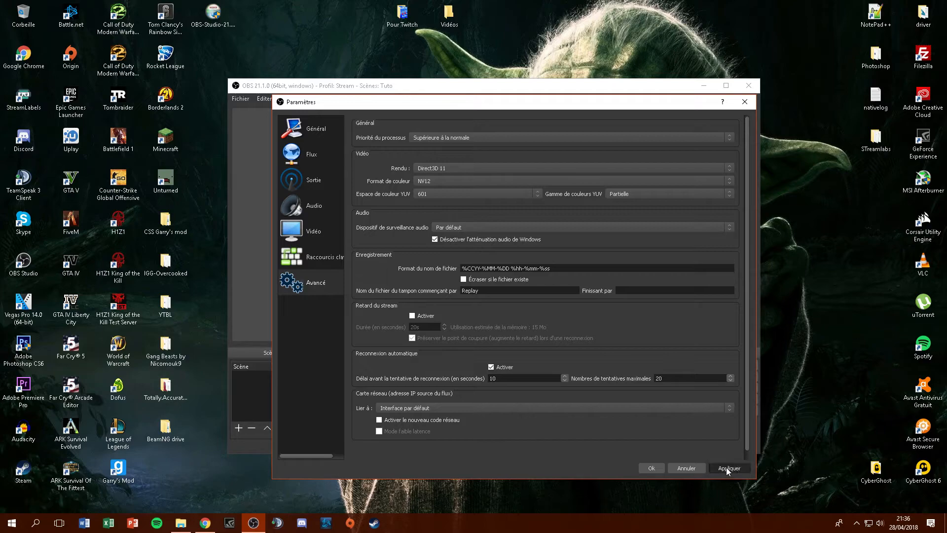
click(659, 468)
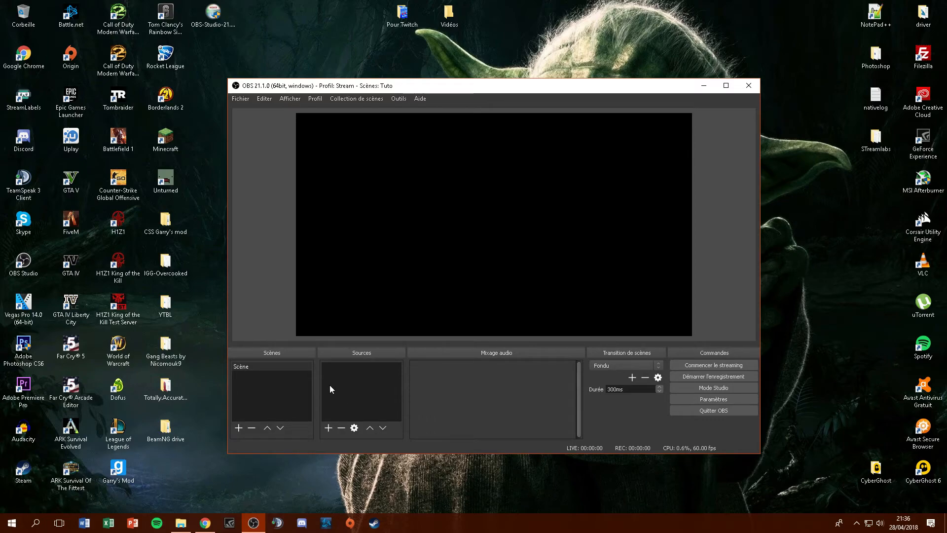
Switch to the Stream scene collection and start streaming, confirming the start
click(243, 99)
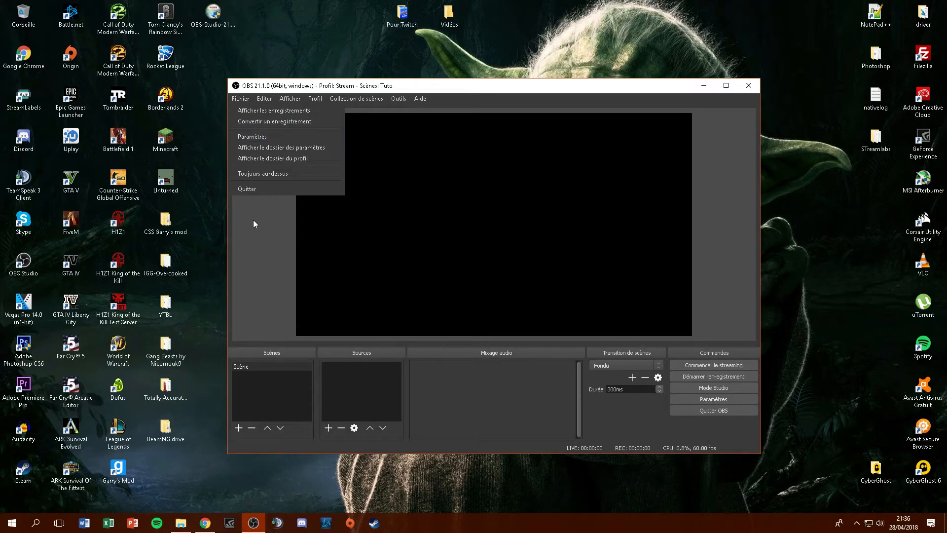
mouse_move(347, 99)
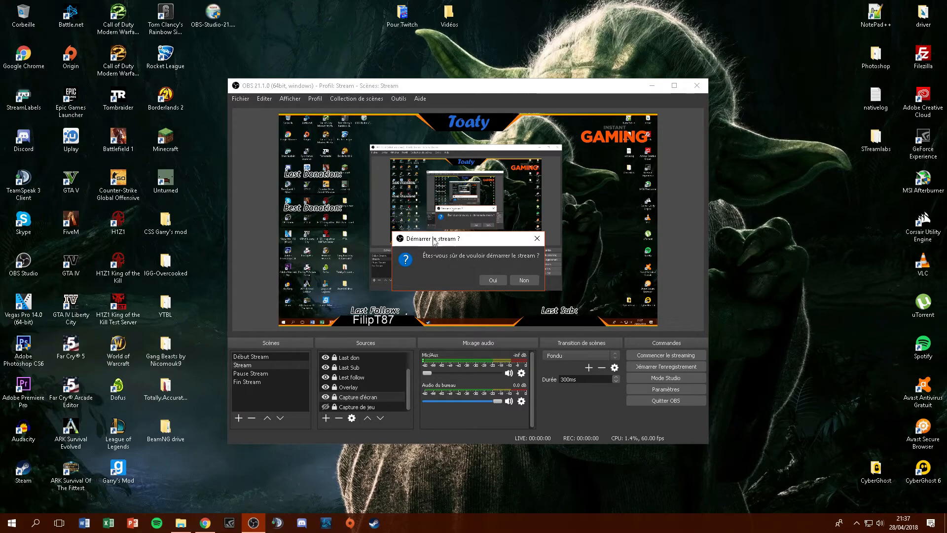
click(493, 281)
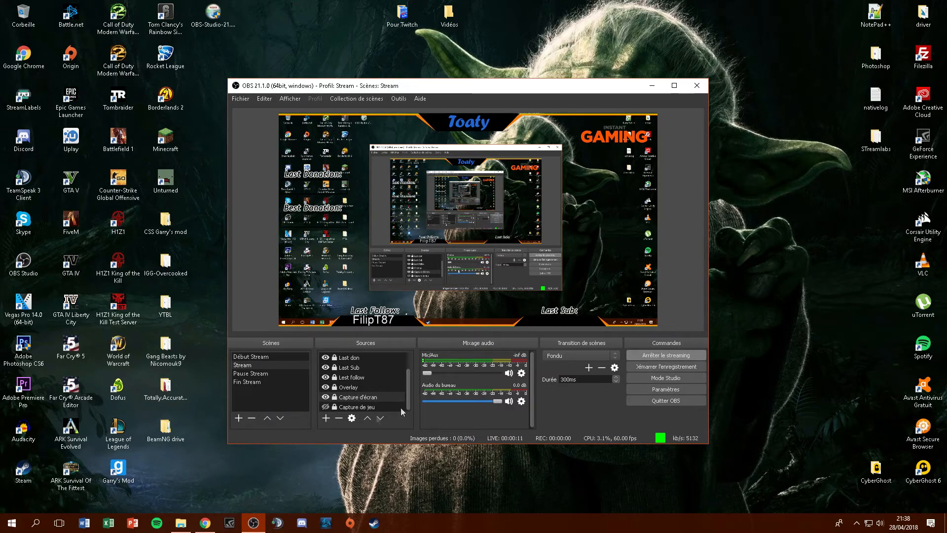
Stop the live stream and confirm stopping it
click(204, 522)
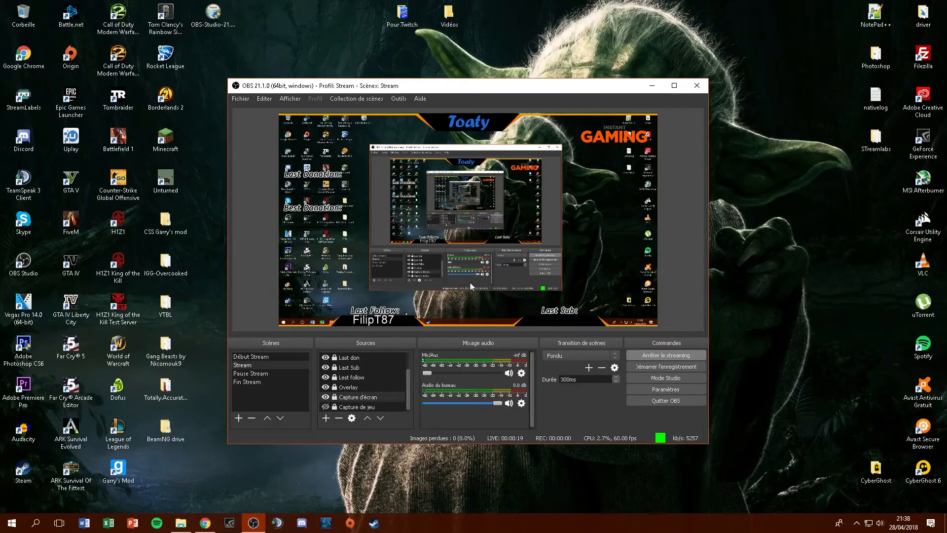
click(662, 355)
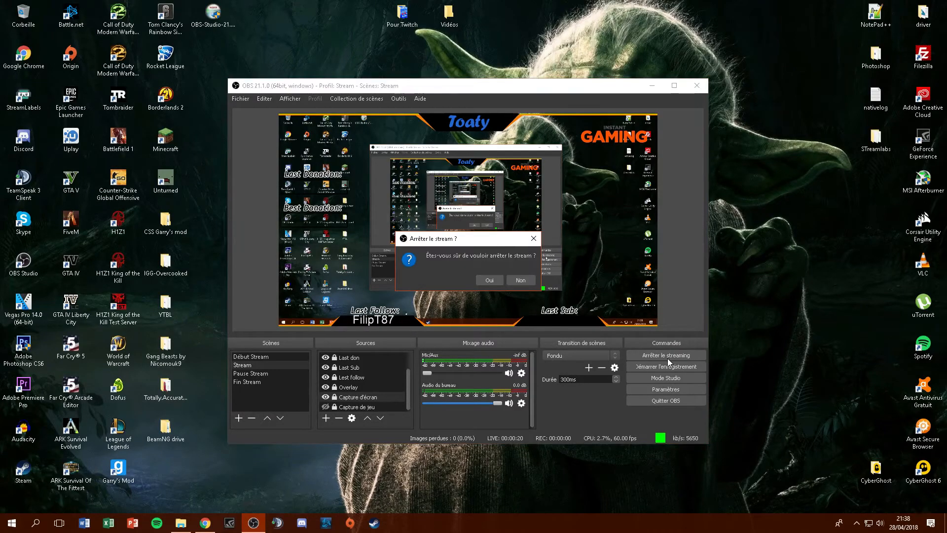
click(490, 279)
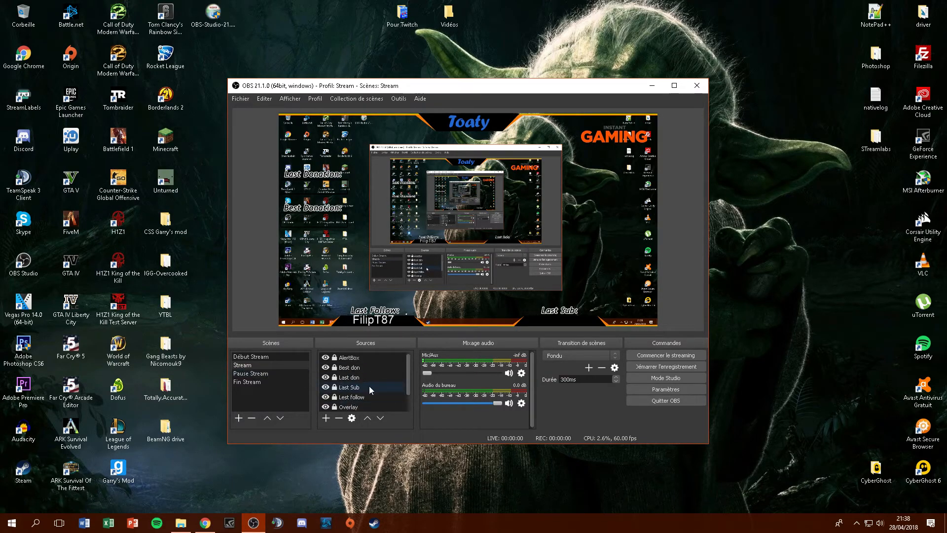
Open StreamLabels with its window moved and resized to examine the recent events list, and close it and minimise OBS Studio
scroll(354, 382, up, 1)
click(355, 368)
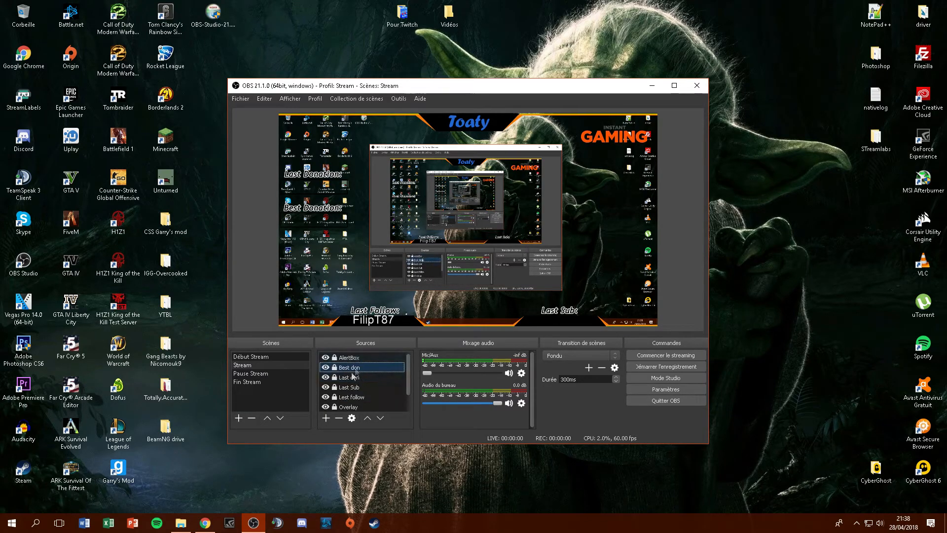
double_click(31, 97)
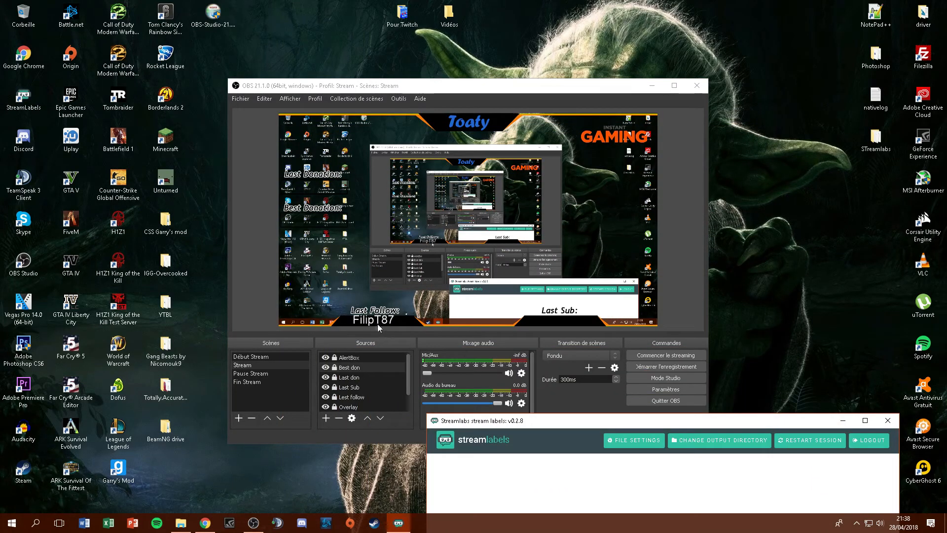
drag(542, 424, 159, 34)
drag(486, 281, 262, 276)
click(235, 102)
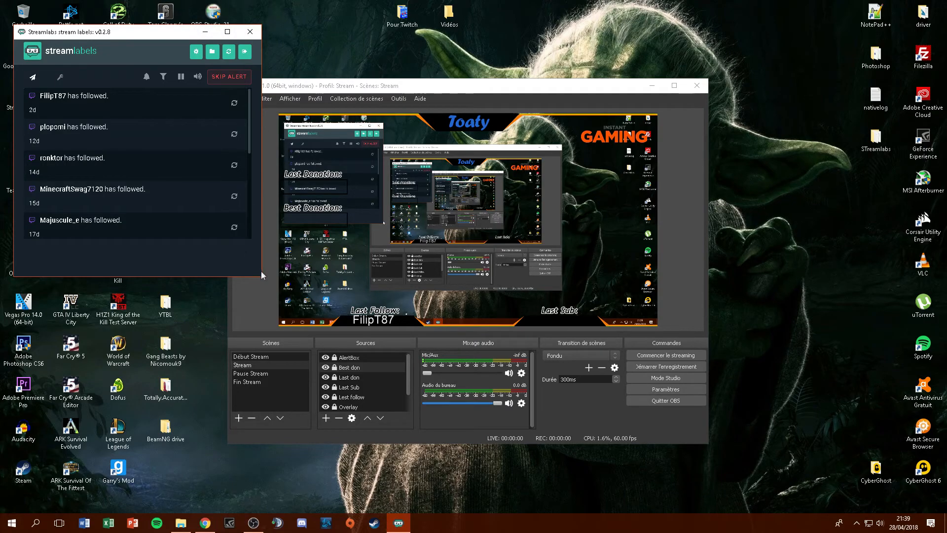
drag(259, 276, 375, 280)
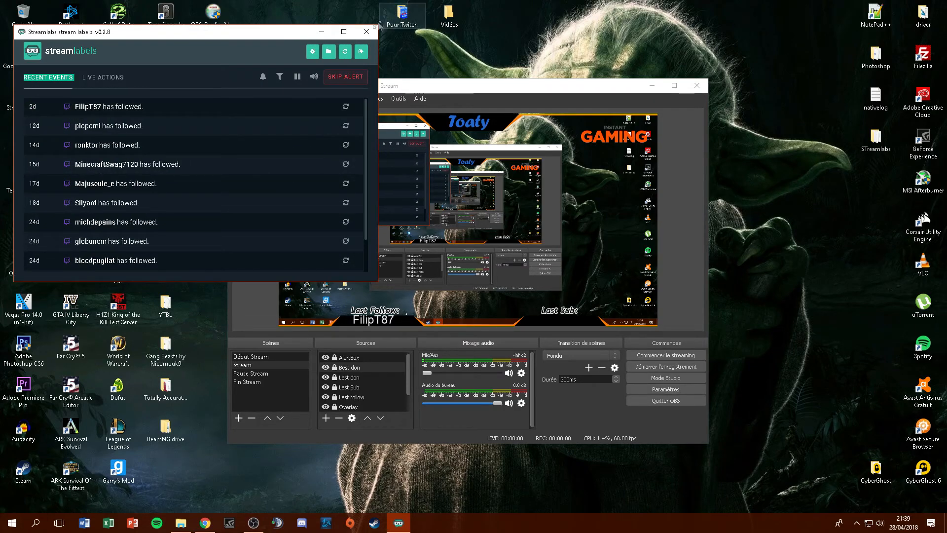
click(361, 51)
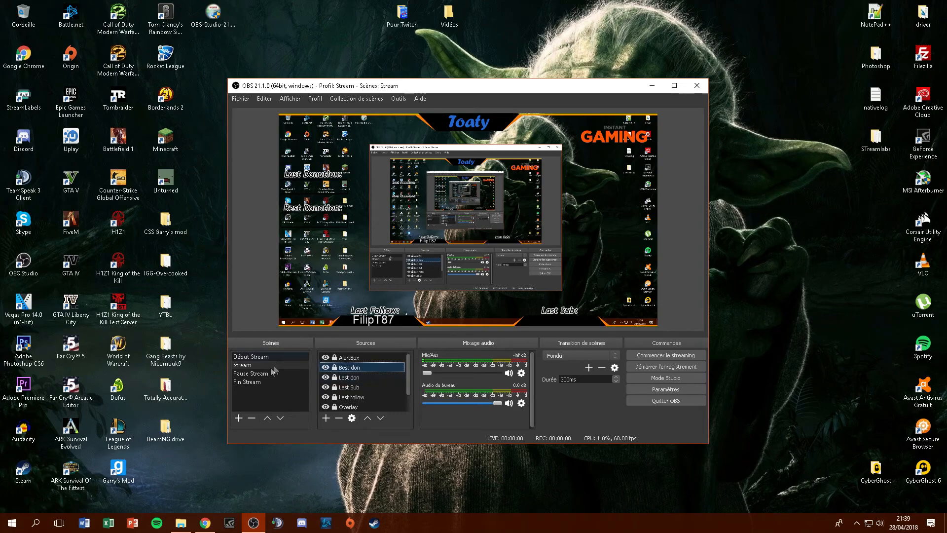
click(654, 86)
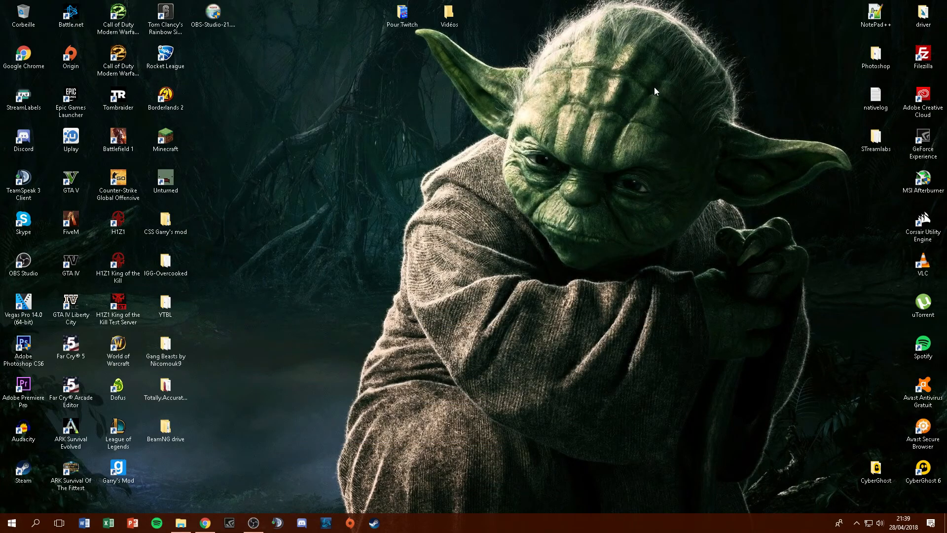